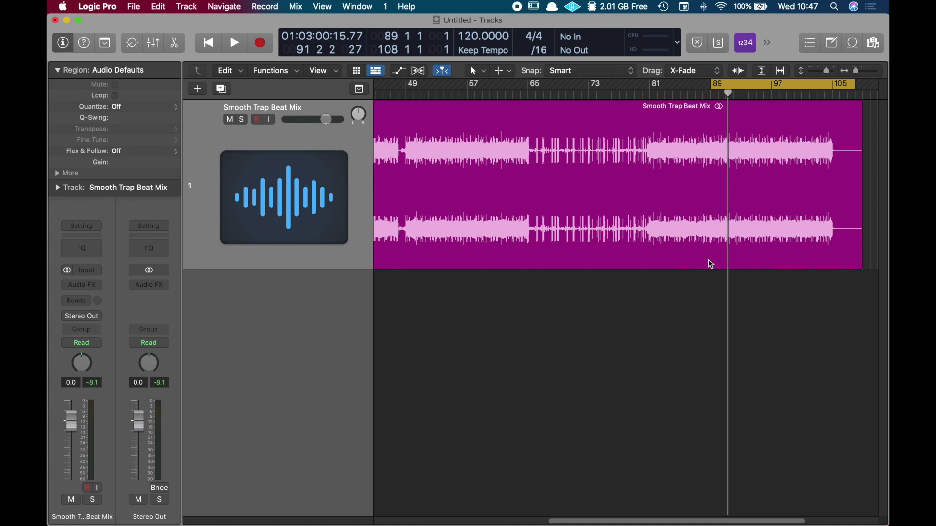
# Step: Insert a stereo Loudness Meter on Stereo Out and move its window to the right
pyautogui.click(162, 286)
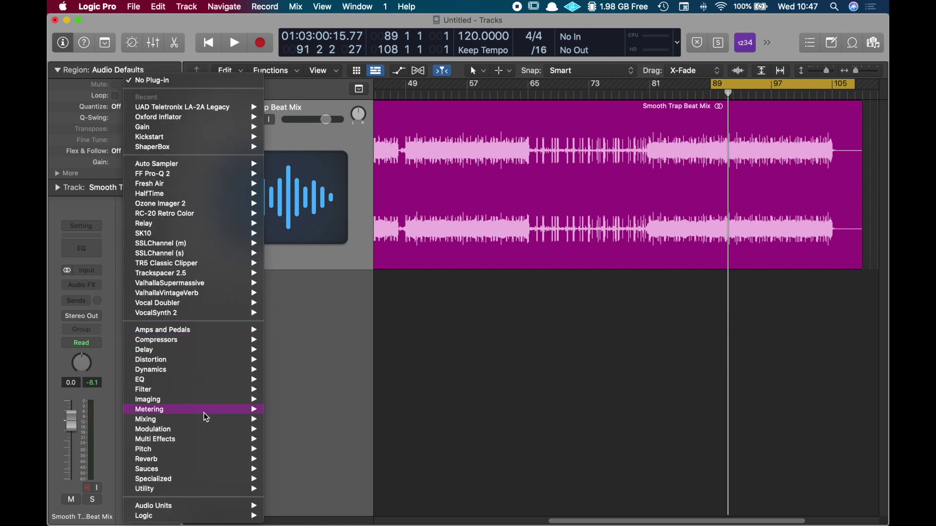
pyautogui.moveTo(203, 410)
pyautogui.moveTo(341, 439)
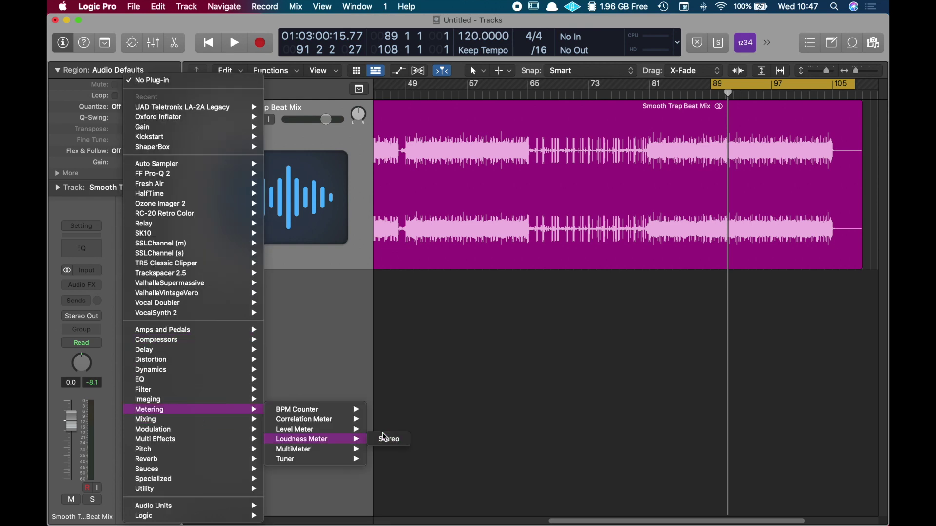
pyautogui.click(389, 440)
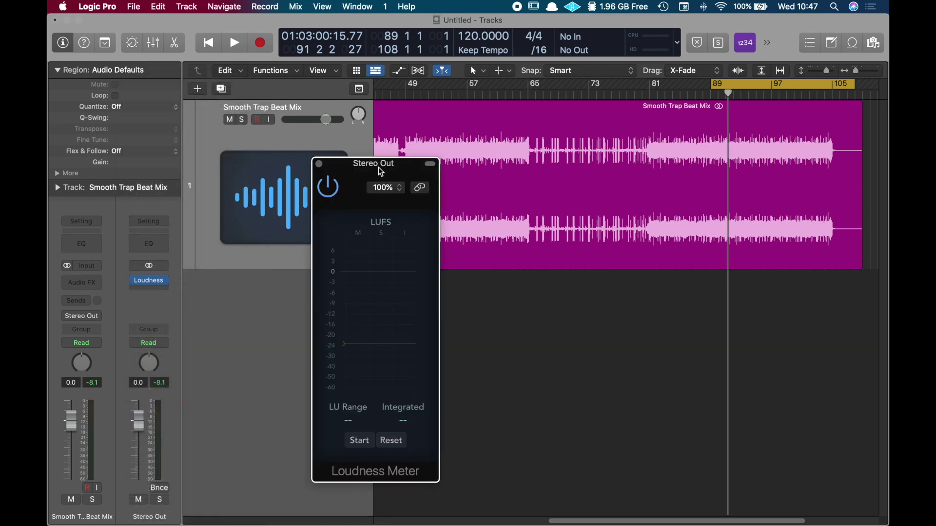
pyautogui.moveTo(390, 171); pyautogui.dragTo(765, 130)
# Step: Add a stereo Level Meter set to Peak & RMS, and arrange both meter windows
pyautogui.click(156, 293)
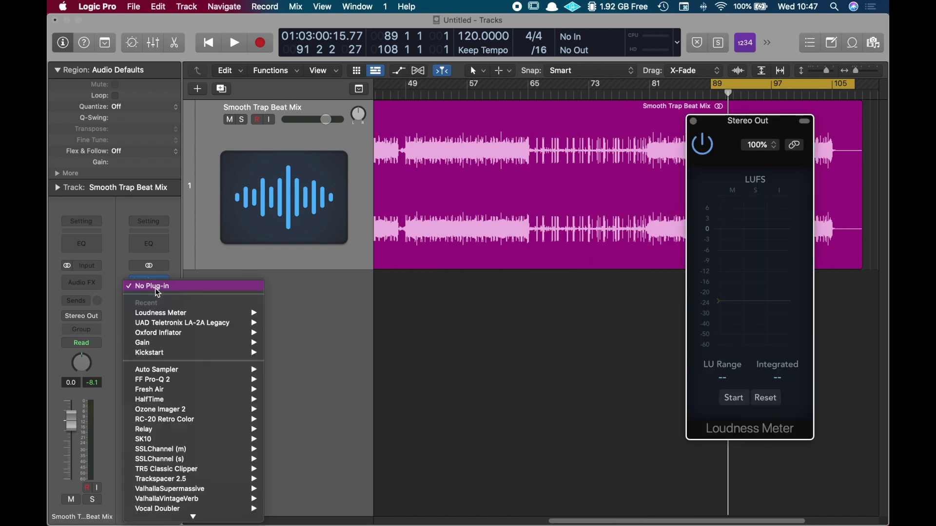
pyautogui.moveTo(215, 411)
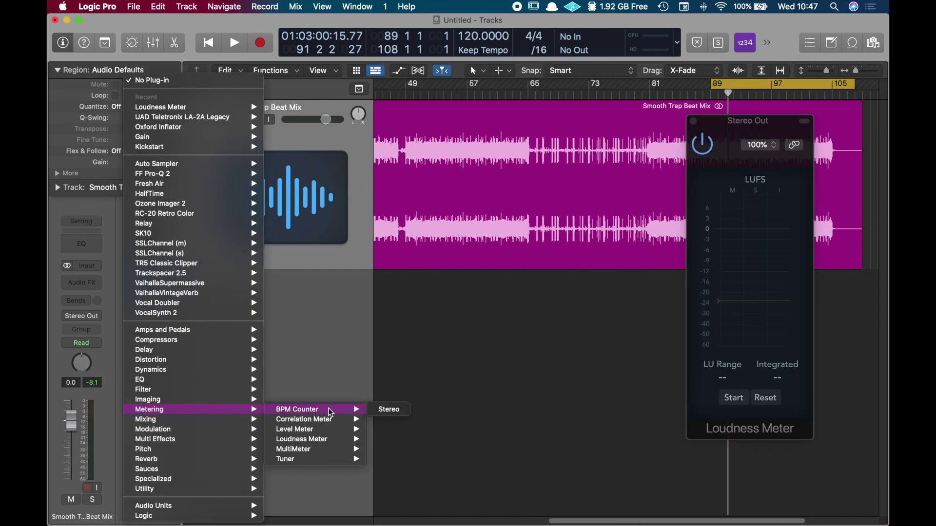
pyautogui.moveTo(331, 431)
pyautogui.click(385, 429)
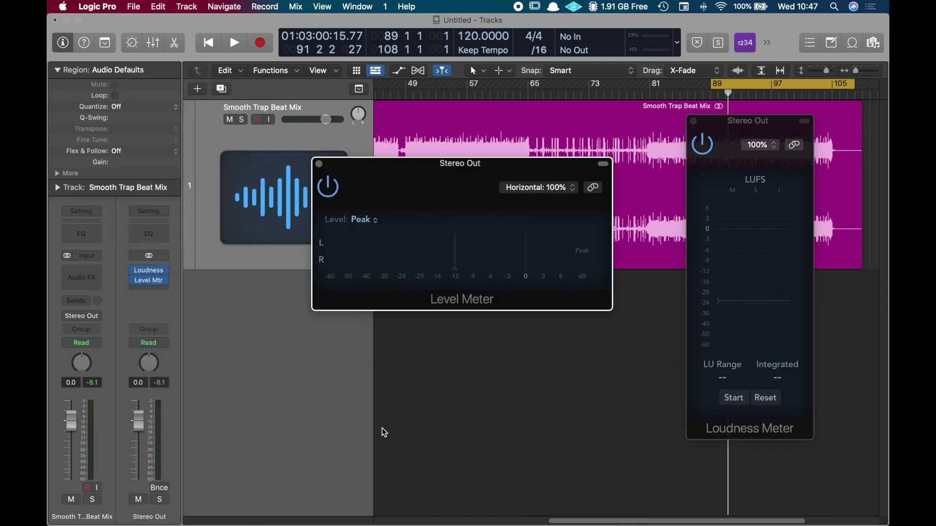
pyautogui.click(366, 220)
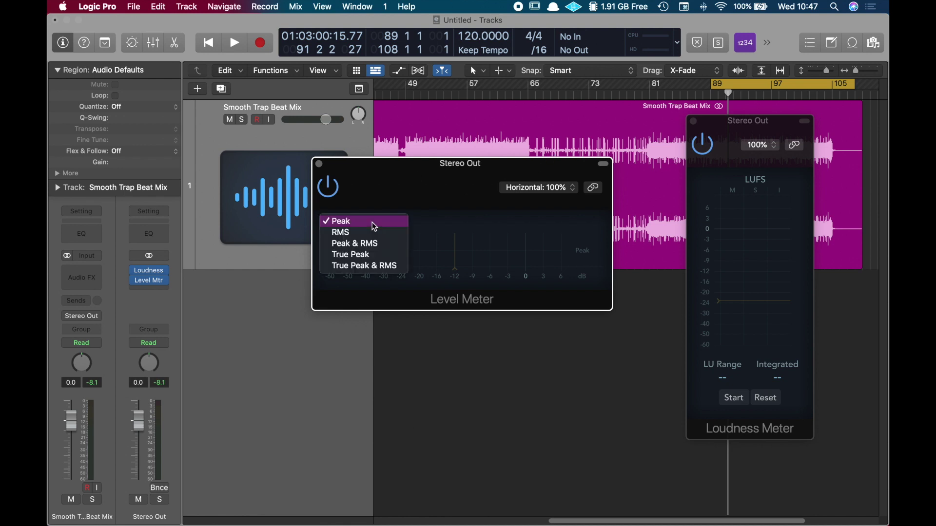
pyautogui.click(377, 244)
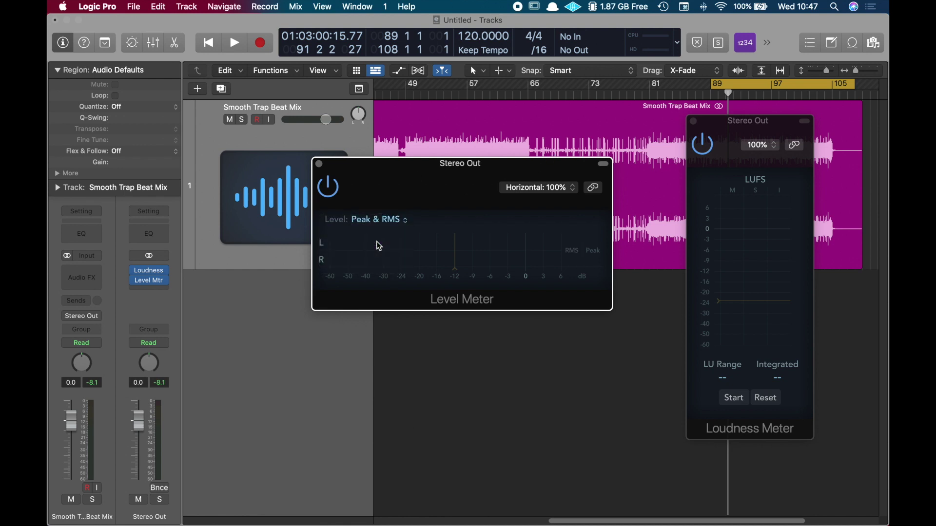
pyautogui.moveTo(379, 247); pyautogui.dragTo(648, 452)
pyautogui.moveTo(736, 126); pyautogui.dragTo(806, 76)
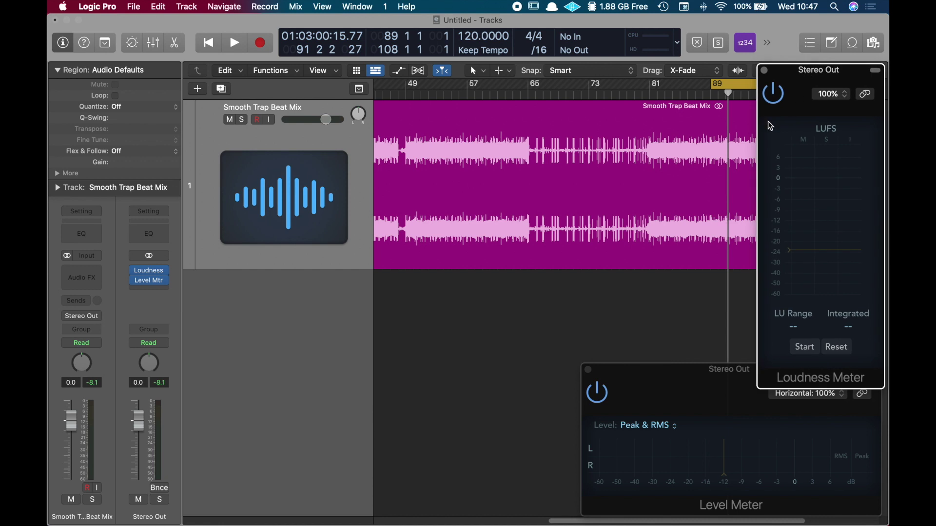
# Step: Play the Smooth Trap Beat Mix, measure -19.1 LUFS integrated, then open the Mixer
pyautogui.click(698, 177)
pyautogui.hscroll(5, 699, 178)
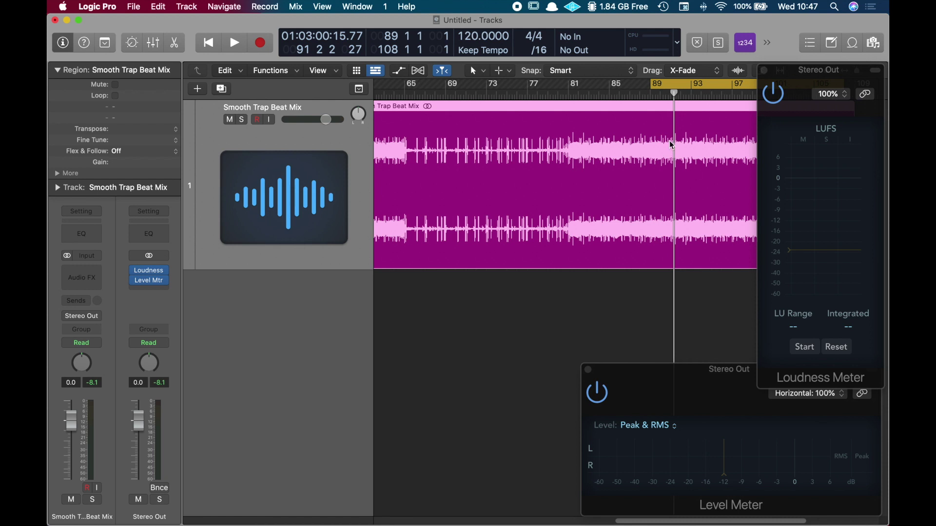
pyautogui.press('space')
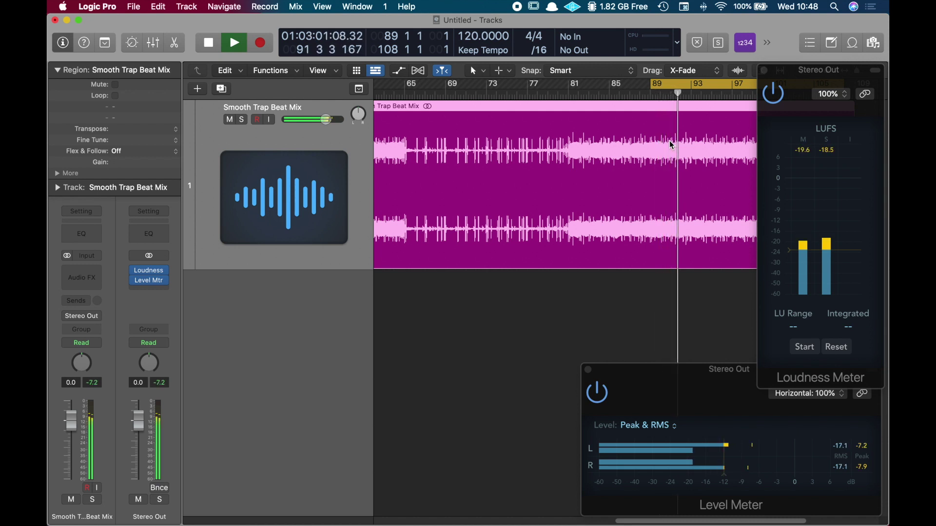
pyautogui.click(804, 347)
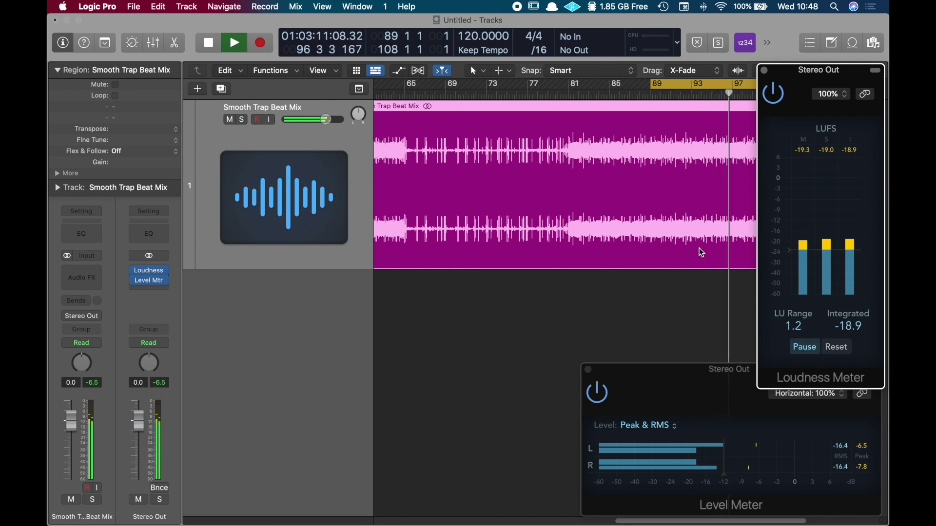
pyautogui.press('space')
pyautogui.press('x')
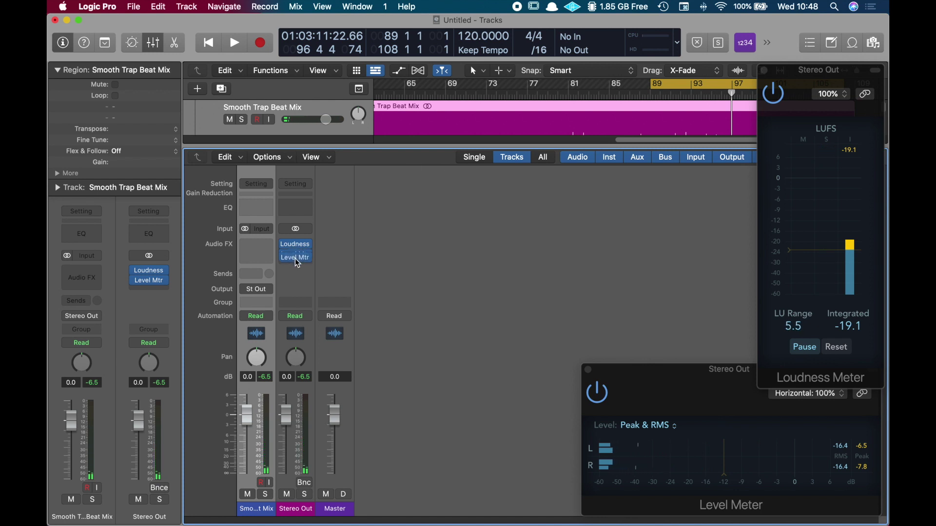
# Step: Close the meter windows and insert a Mid Only Channel EQ on Stereo Out, then play
pyautogui.press('v')
pyautogui.click(306, 223)
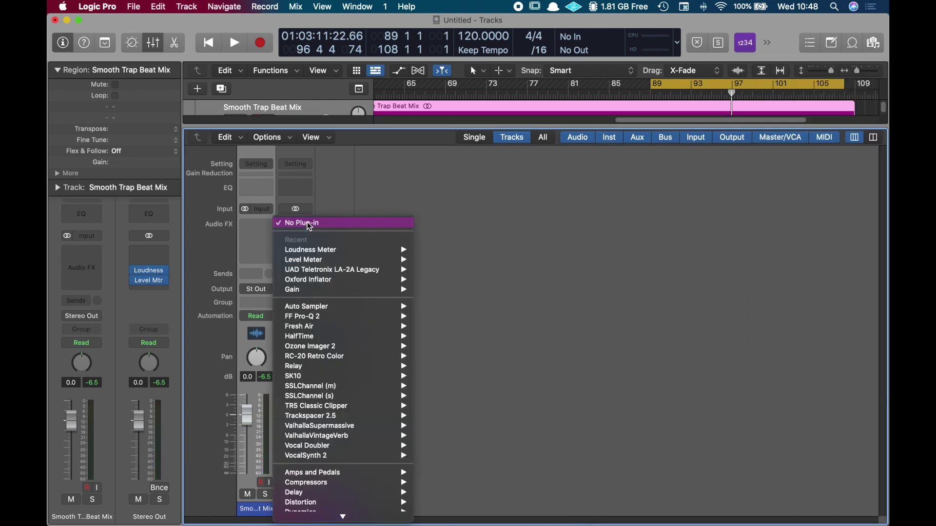
pyautogui.moveTo(329, 318)
pyautogui.moveTo(330, 389)
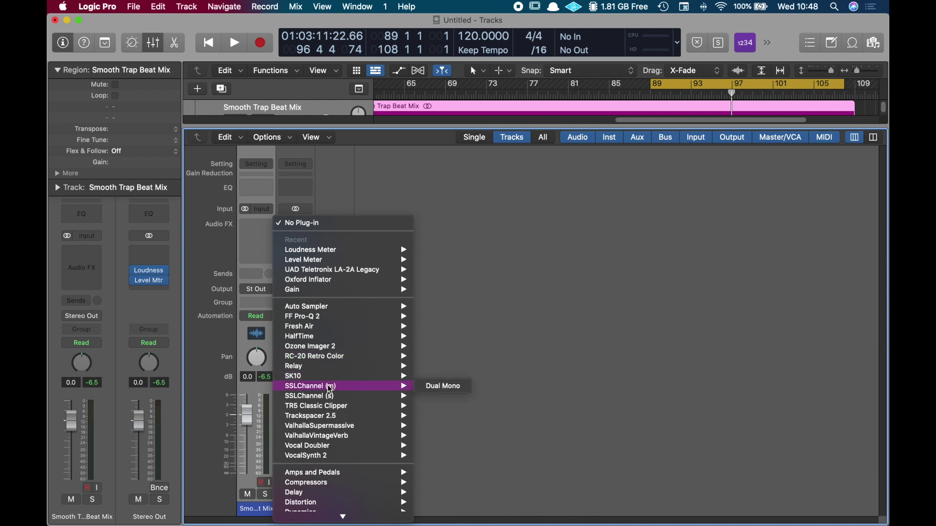
pyautogui.scroll(-5, 328, 384)
pyautogui.click(429, 382)
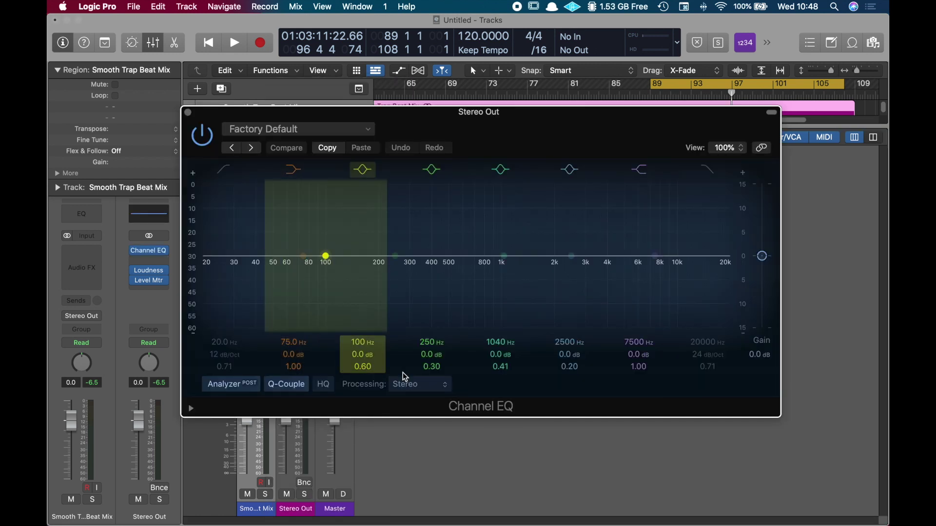
pyautogui.click(438, 389)
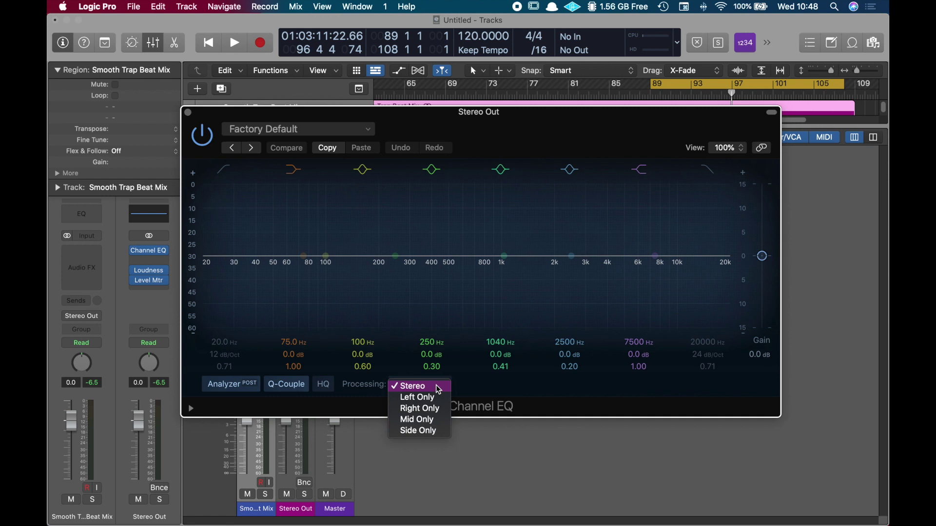
pyautogui.click(419, 420)
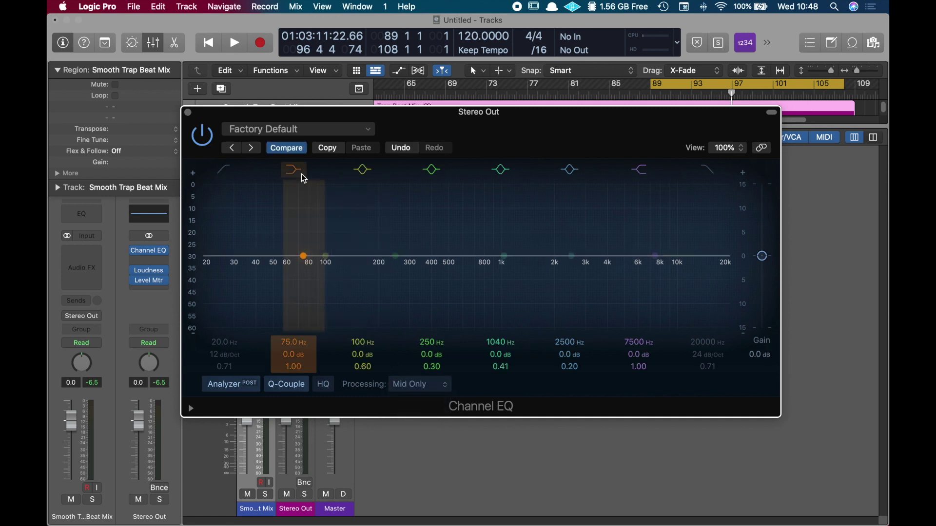
pyautogui.press('space')
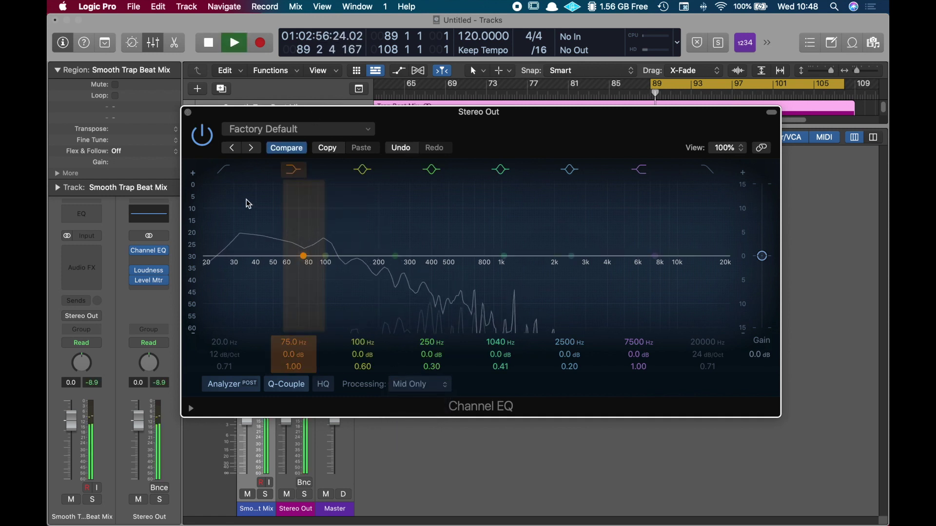
# Step: Enable the EQ low cut at about 35 Hz with Q 1.00
pyautogui.click(225, 175)
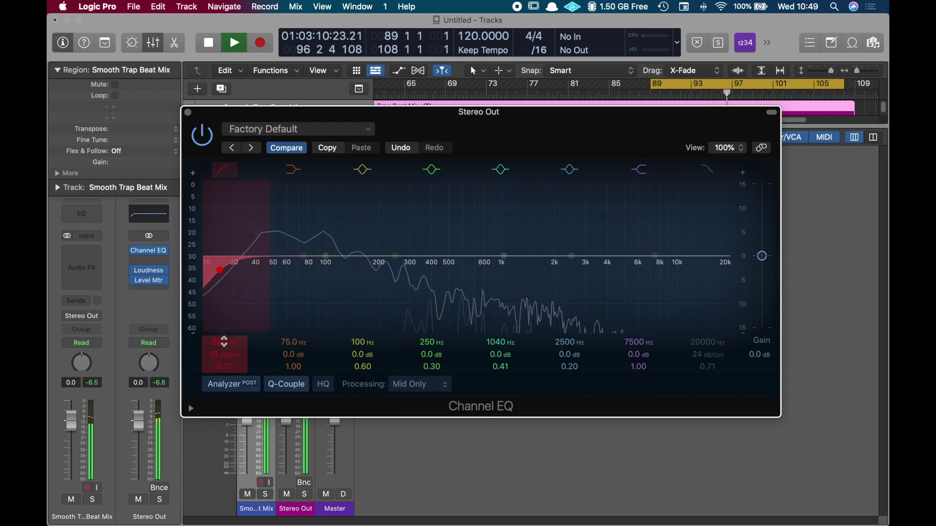
pyautogui.moveTo(261, 269); pyautogui.dragTo(289, 270)
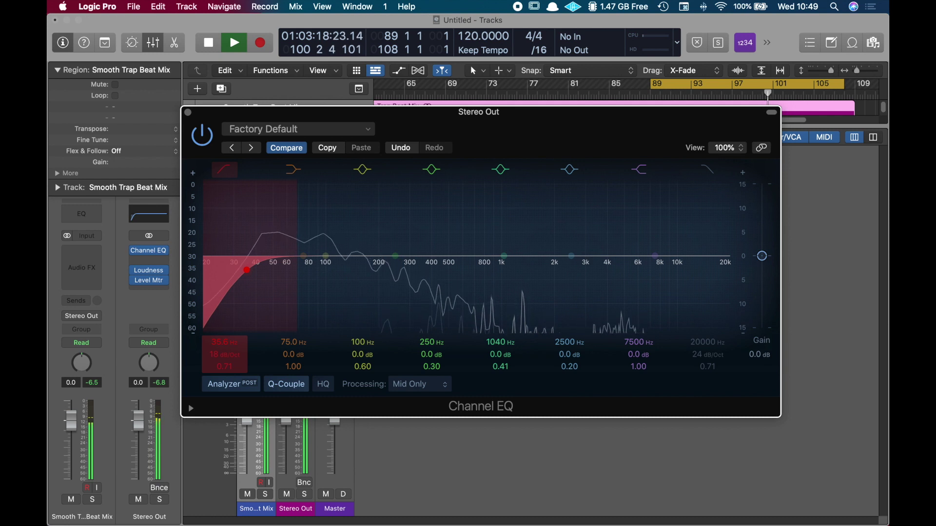
pyautogui.moveTo(250, 284); pyautogui.dragTo(249, 268)
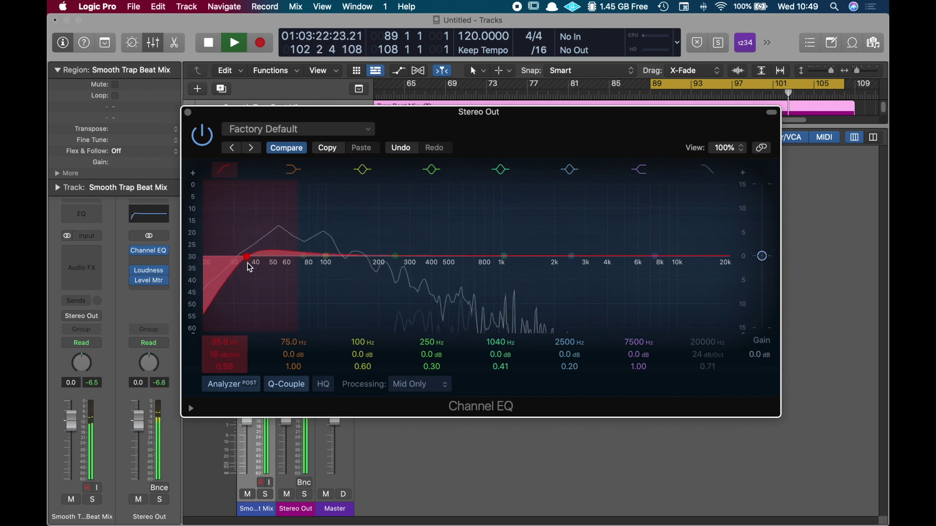
pyautogui.moveTo(250, 267); pyautogui.dragTo(250, 266)
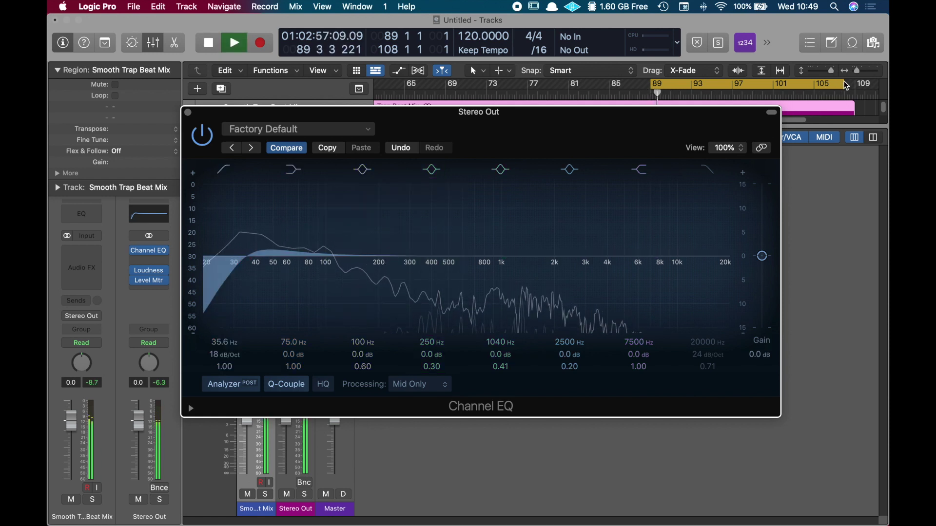
# Step: End the cycle at bar 105, dip 306 Hz by 2.4 dB, compare bypassed, then close
pyautogui.moveTo(843, 84); pyautogui.dragTo(815, 88)
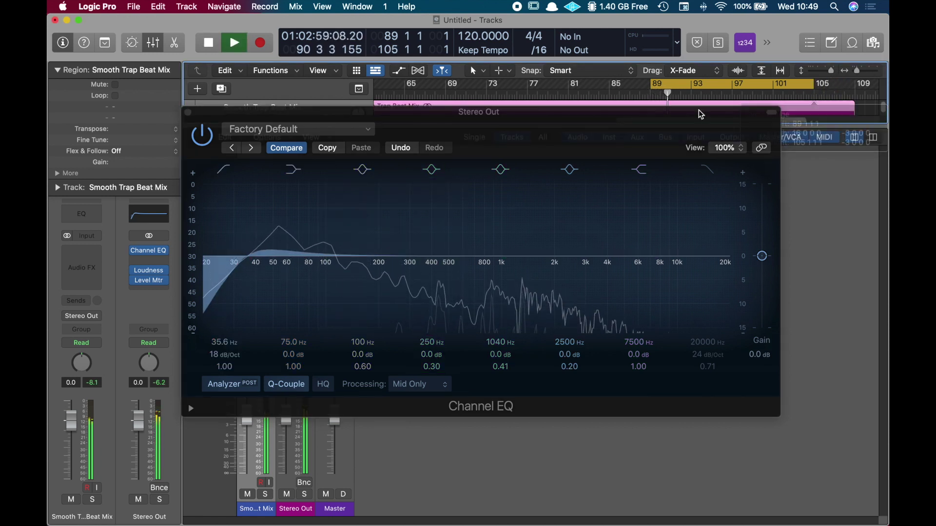
pyautogui.moveTo(395, 257); pyautogui.dragTo(412, 278)
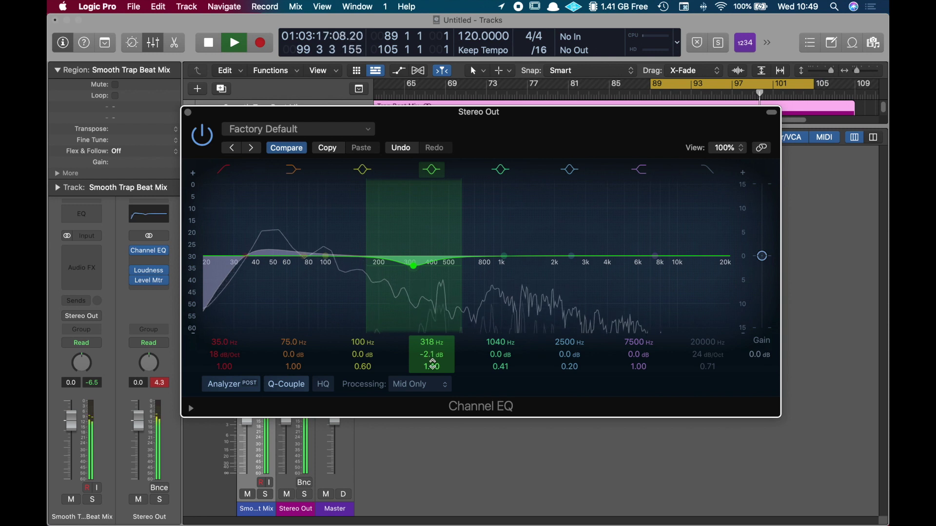
pyautogui.moveTo(431, 367); pyautogui.dragTo(431, 368)
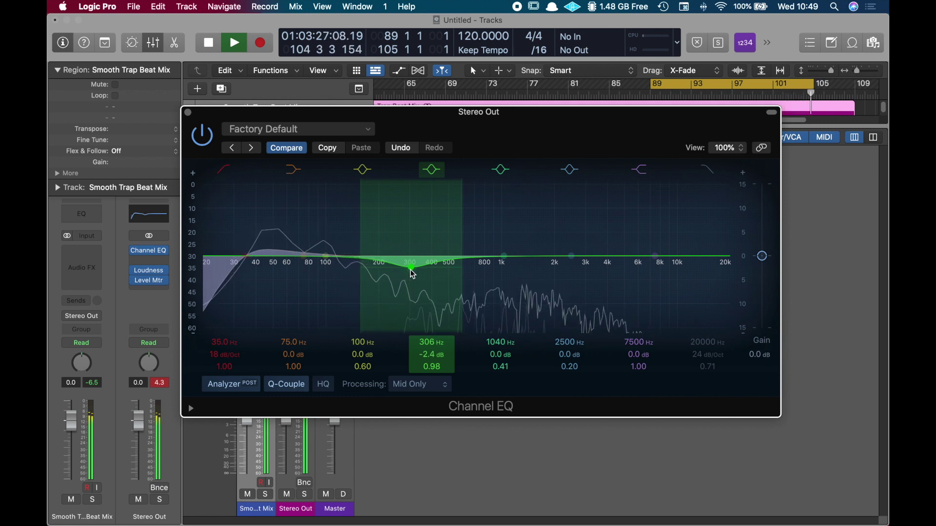
pyautogui.click(202, 135)
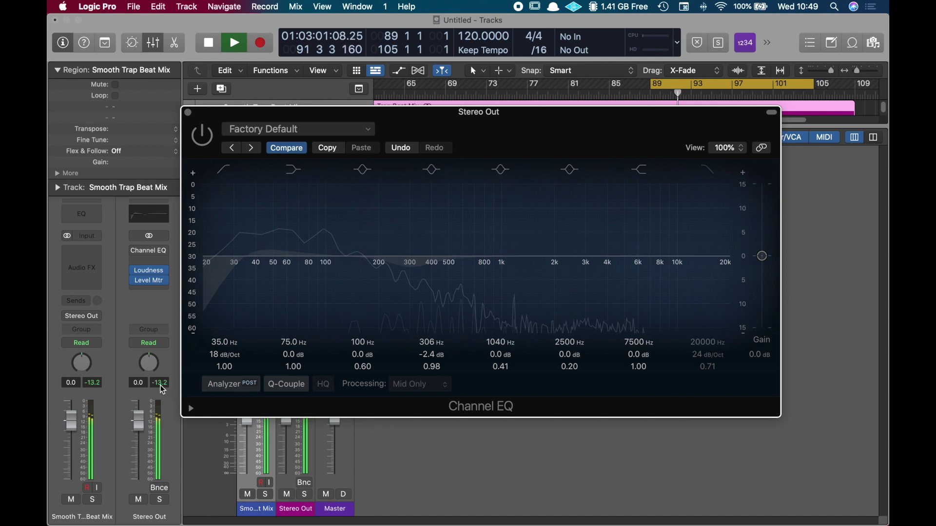
pyautogui.click(205, 144)
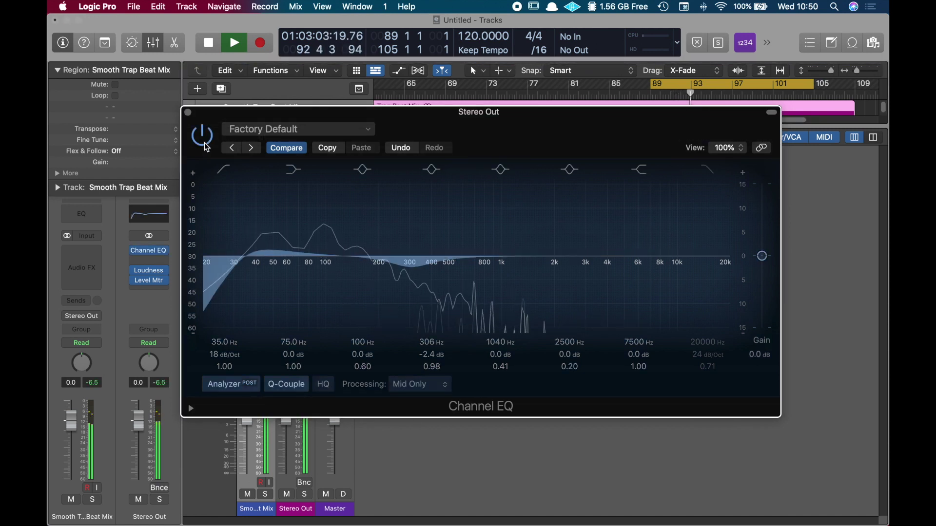
pyautogui.click(188, 113)
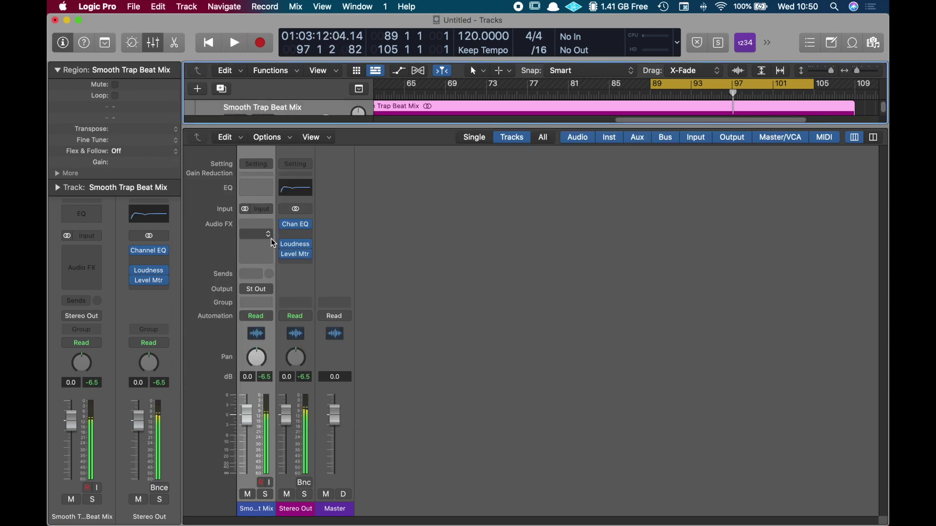
# Step: Insert a second stereo Channel EQ set to Side Only, with playback running
pyautogui.click(164, 262)
pyautogui.moveTo(176, 287)
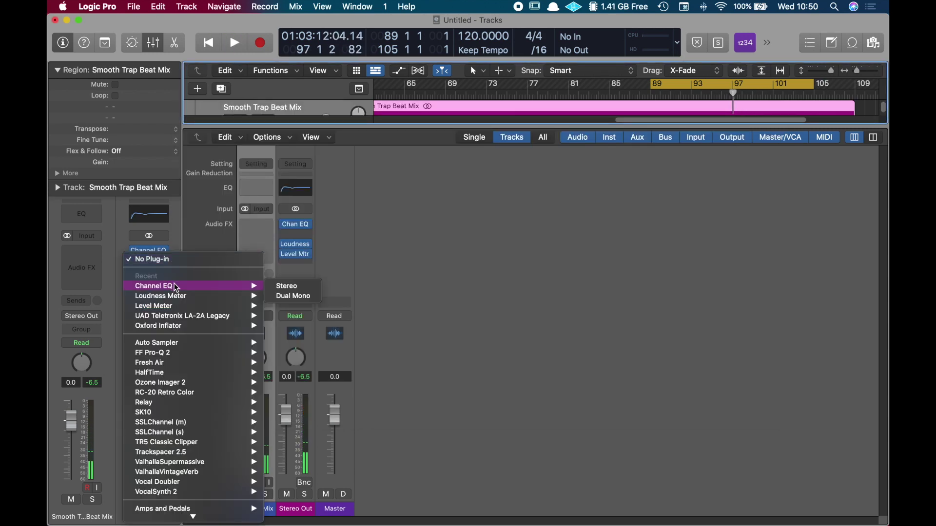
pyautogui.click(285, 287)
pyautogui.press('space')
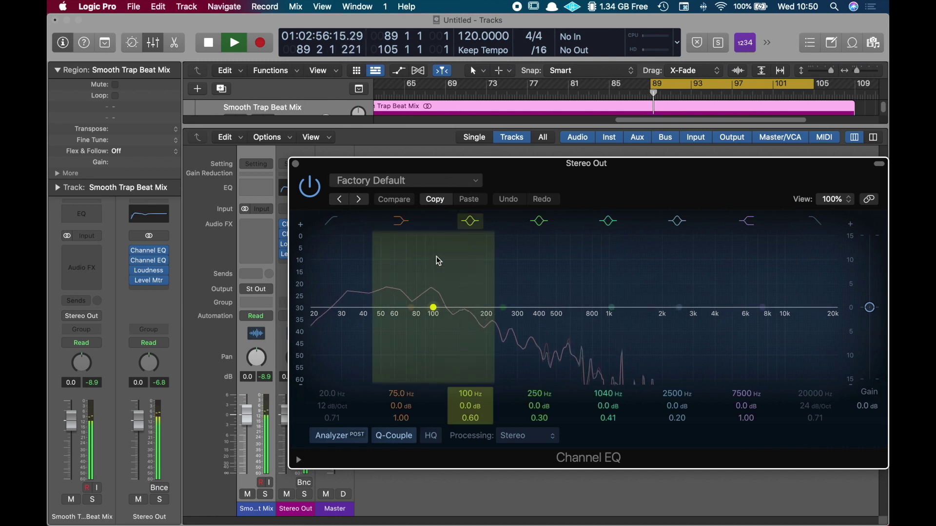
pyautogui.click(529, 436)
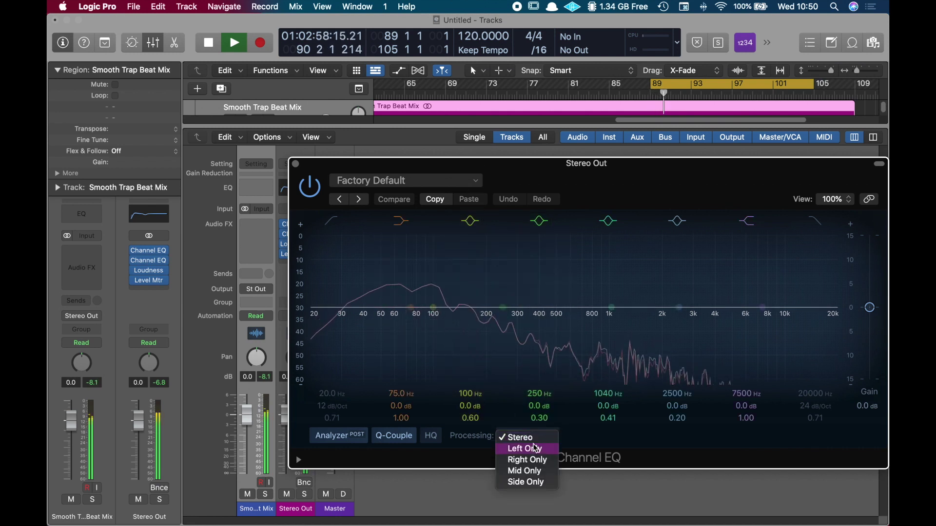
pyautogui.click(531, 482)
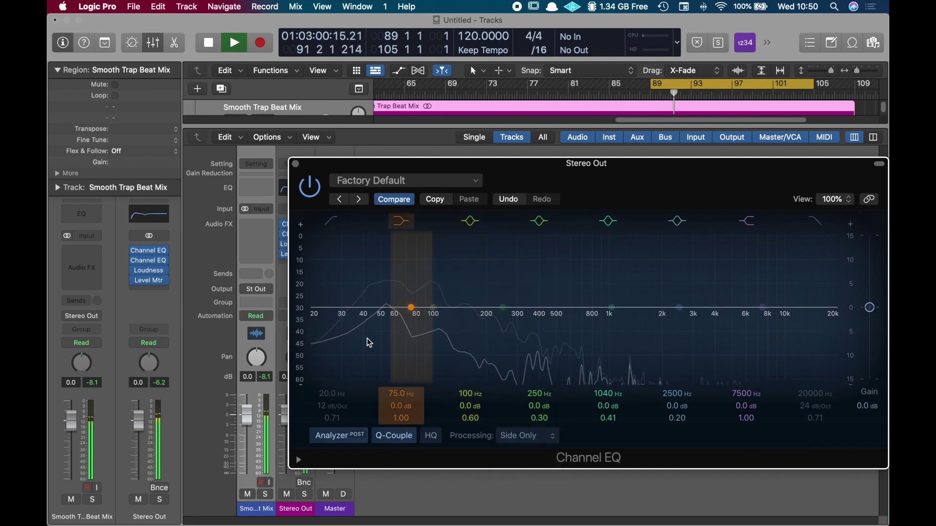
# Step: Cut the side below 404 Hz and add a +2.9 dB high shelf from 1010 Hz
pyautogui.click(333, 416)
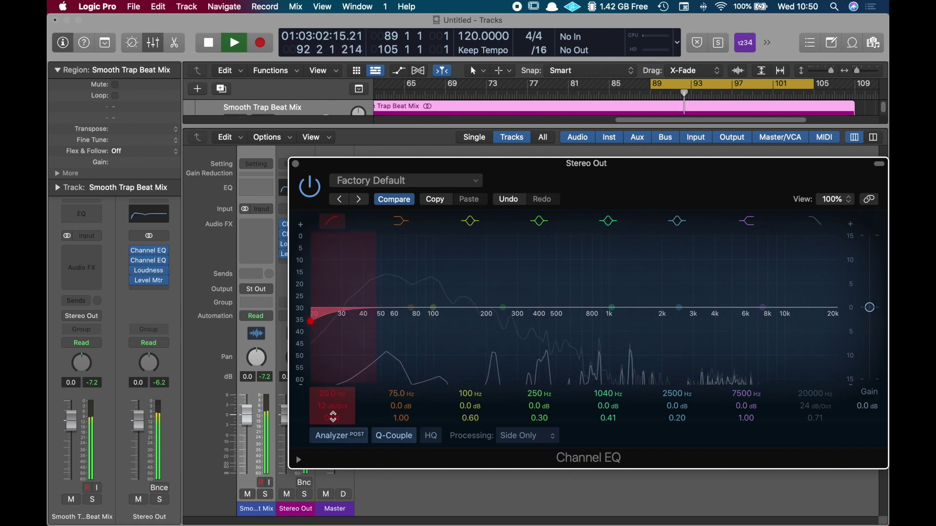
pyautogui.moveTo(332, 394); pyautogui.dragTo(332, 370)
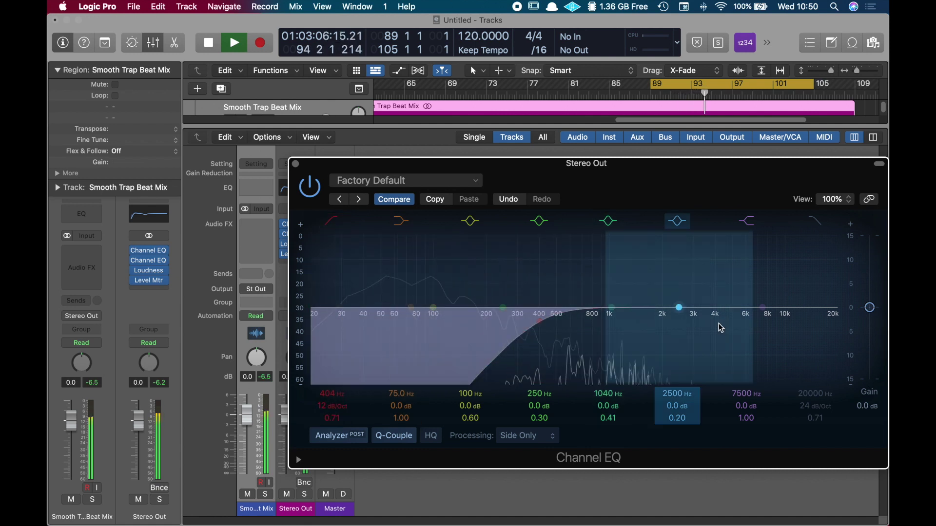
pyautogui.moveTo(765, 309); pyautogui.dragTo(595, 227)
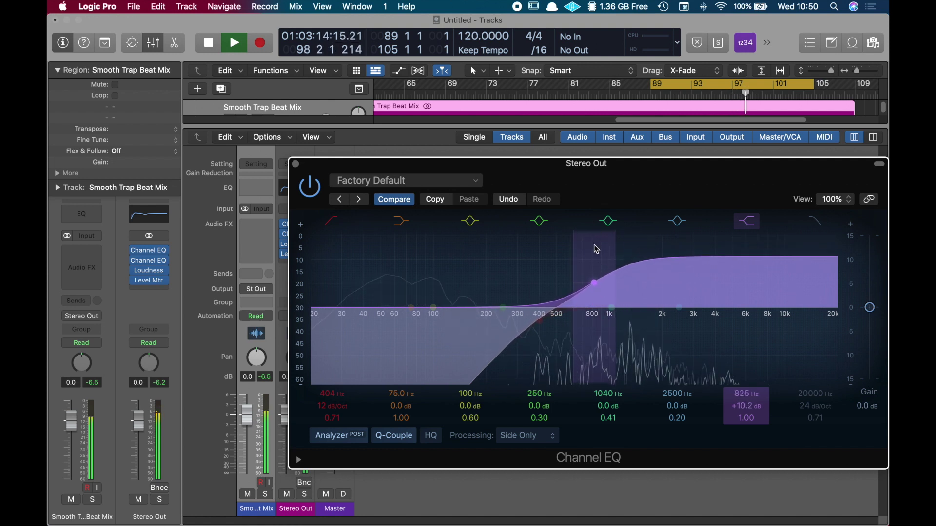
pyautogui.moveTo(596, 249); pyautogui.dragTo(604, 291)
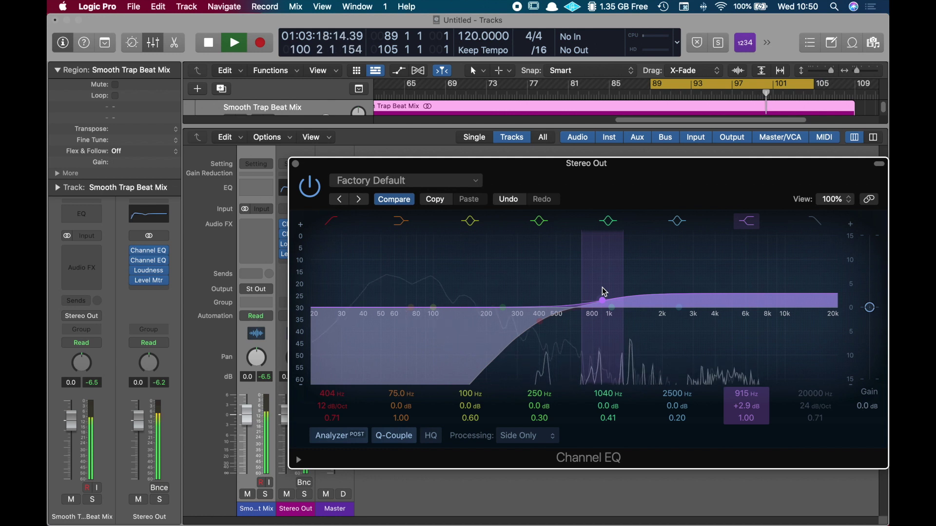
pyautogui.moveTo(604, 291)
pyautogui.mouseDown()
pyautogui.moveTo(617, 288)
pyautogui.moveTo(612, 301)
pyautogui.mouseUp()
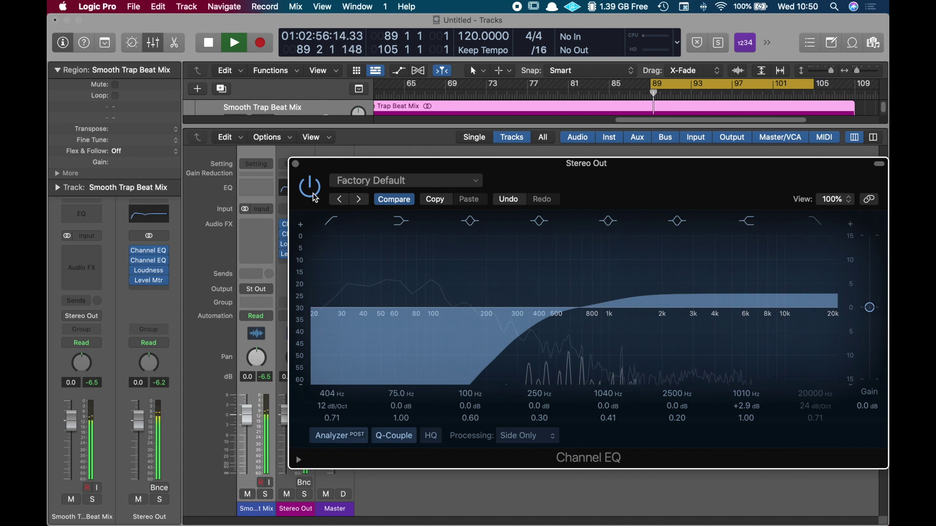
pyautogui.click(295, 164)
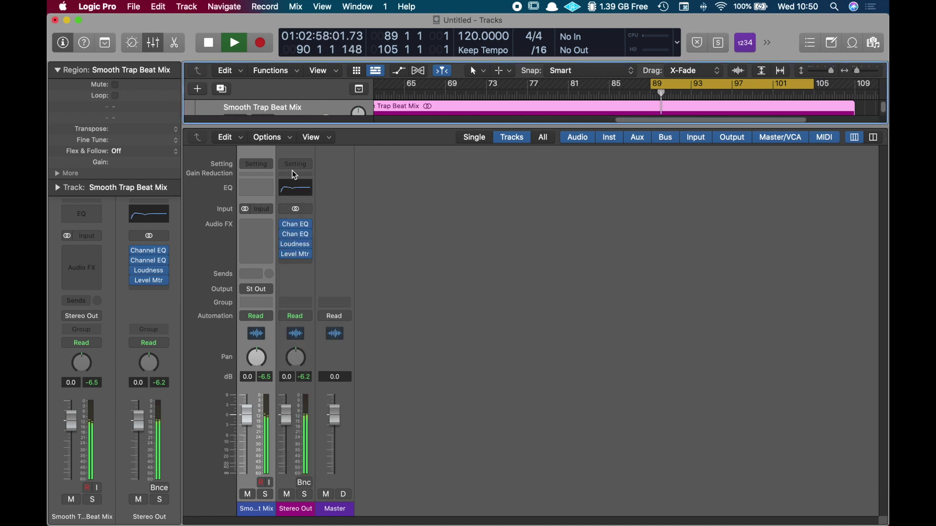
pyautogui.click(284, 231)
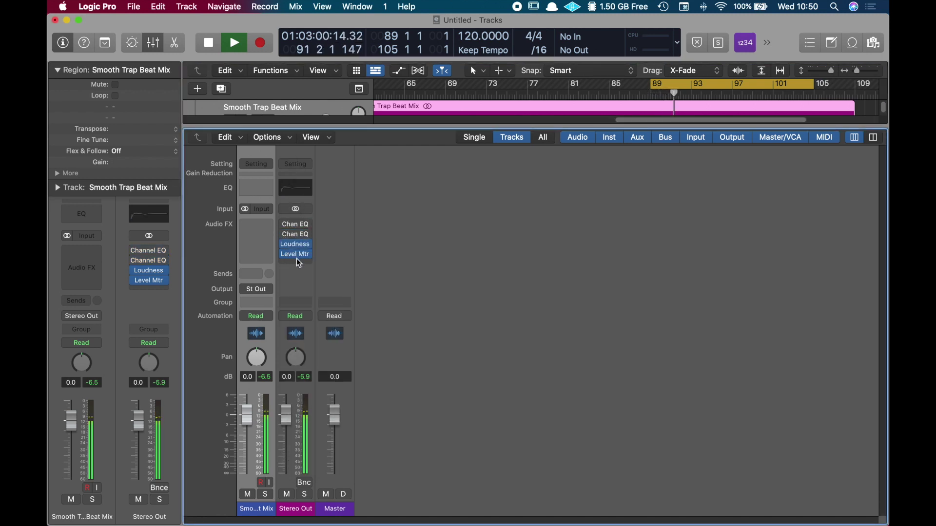
pyautogui.click(283, 223)
pyautogui.click(284, 233)
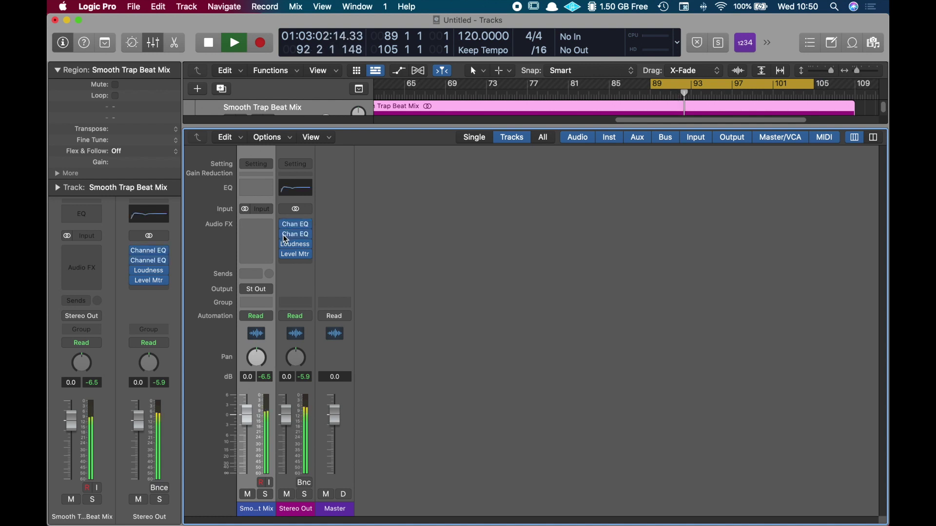
pyautogui.moveTo(289, 245)
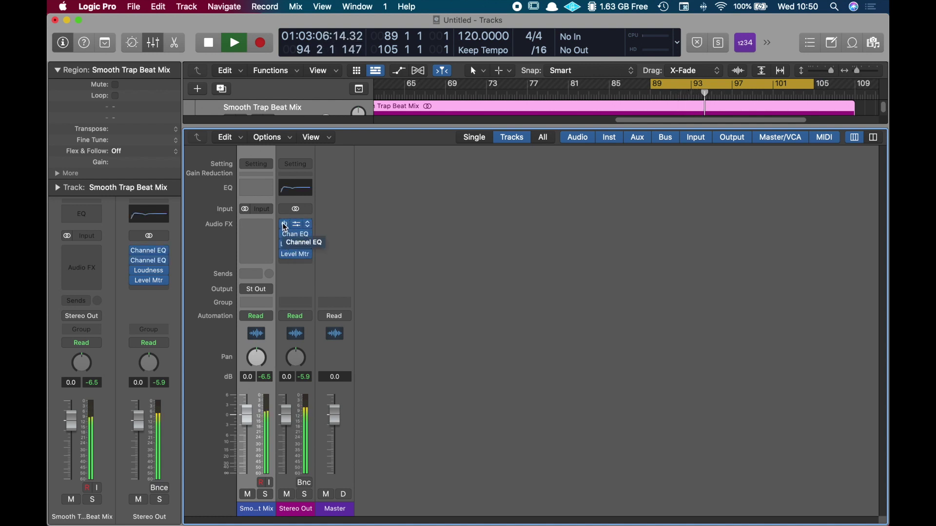
pyautogui.click(284, 223)
pyautogui.click(285, 234)
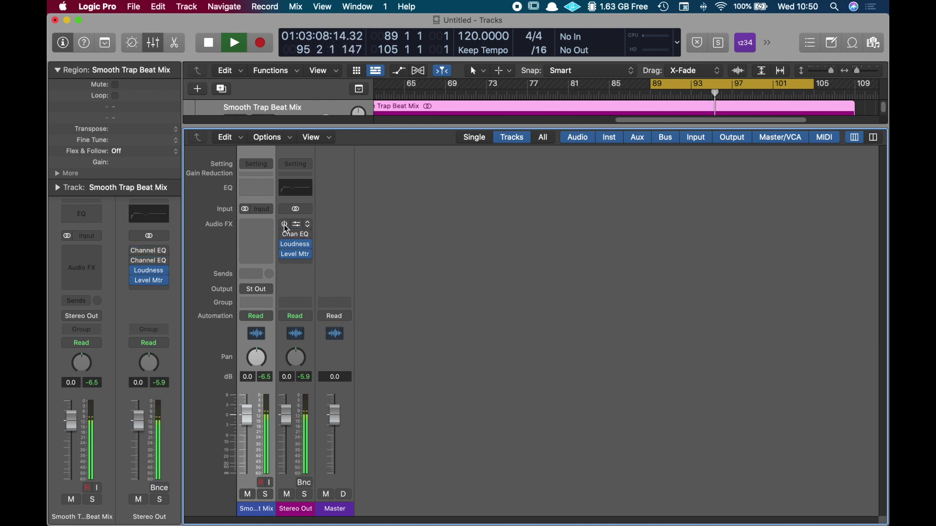
pyautogui.click(285, 223)
pyautogui.click(285, 234)
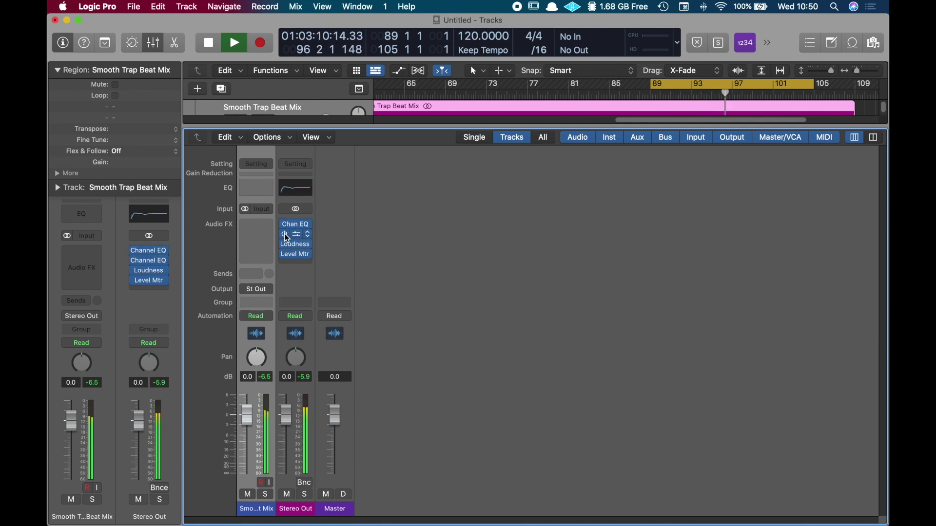
pyautogui.moveTo(297, 257)
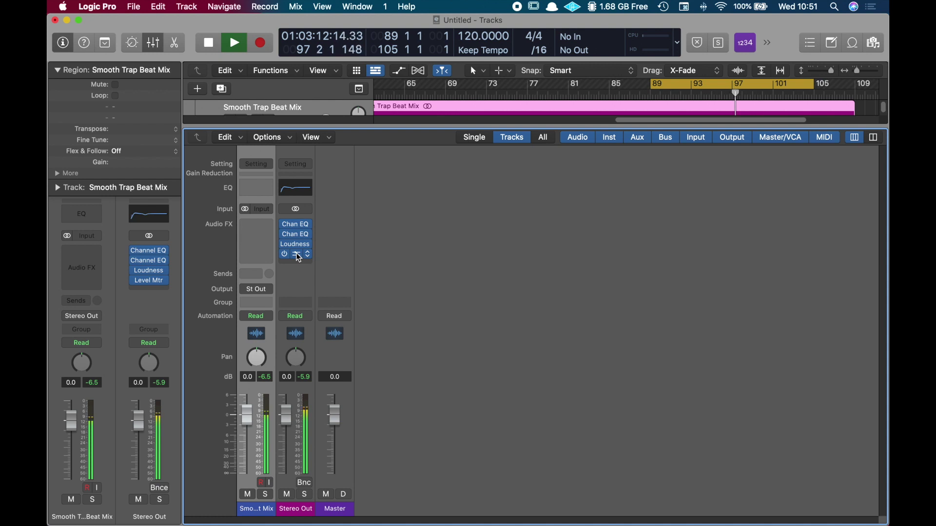
pyautogui.press('space')
# Step: Insert a Compressor after the EQs, choose Vintage VCA, and turn off automatic release
pyautogui.click(296, 262)
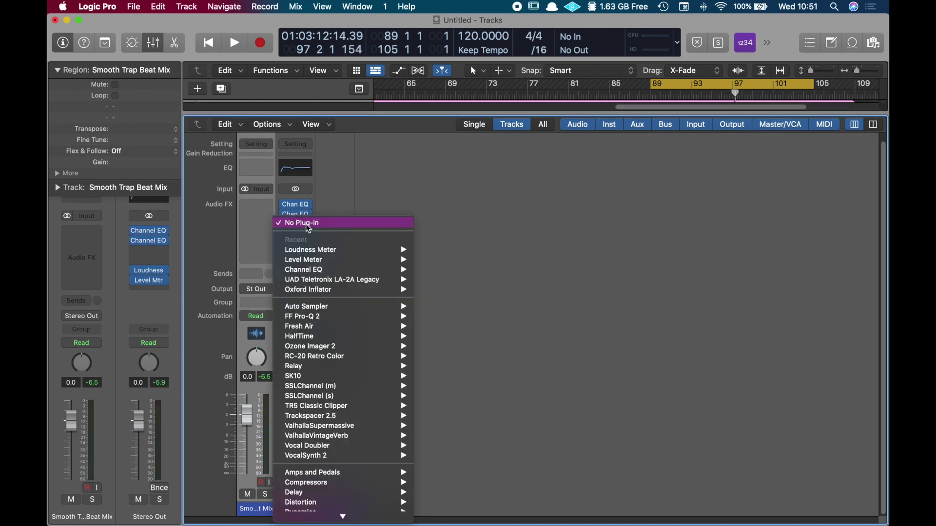
pyautogui.moveTo(339, 361)
pyautogui.scroll(-5, 340, 363)
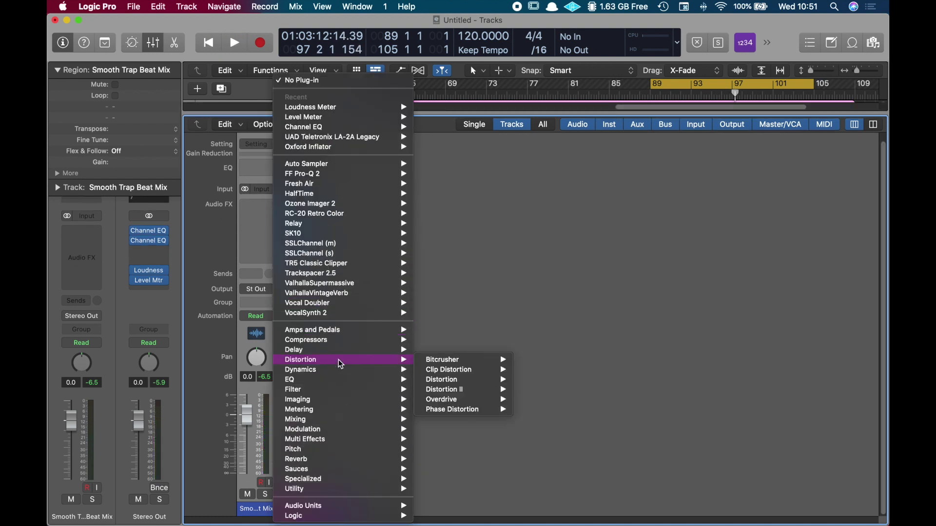
pyautogui.moveTo(345, 386)
pyautogui.click(534, 379)
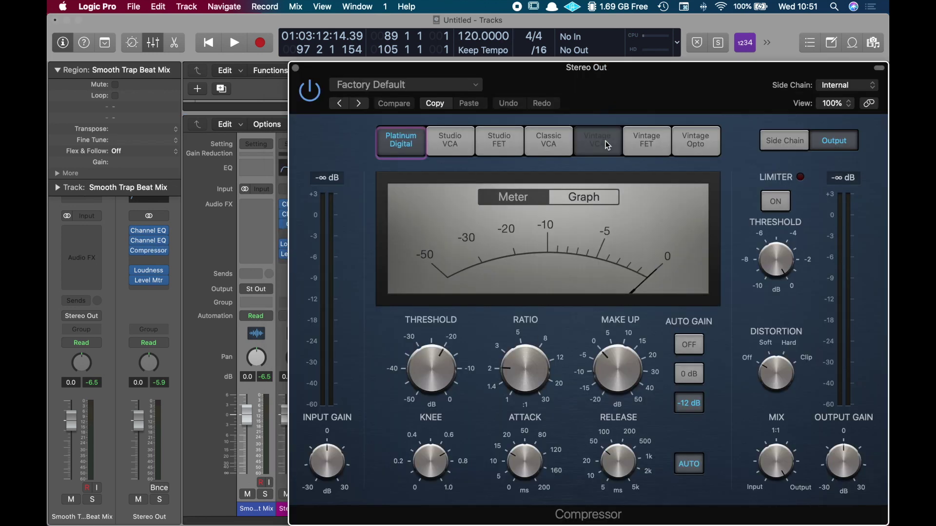
pyautogui.click(605, 141)
pyautogui.moveTo(617, 84); pyautogui.dragTo(420, 45)
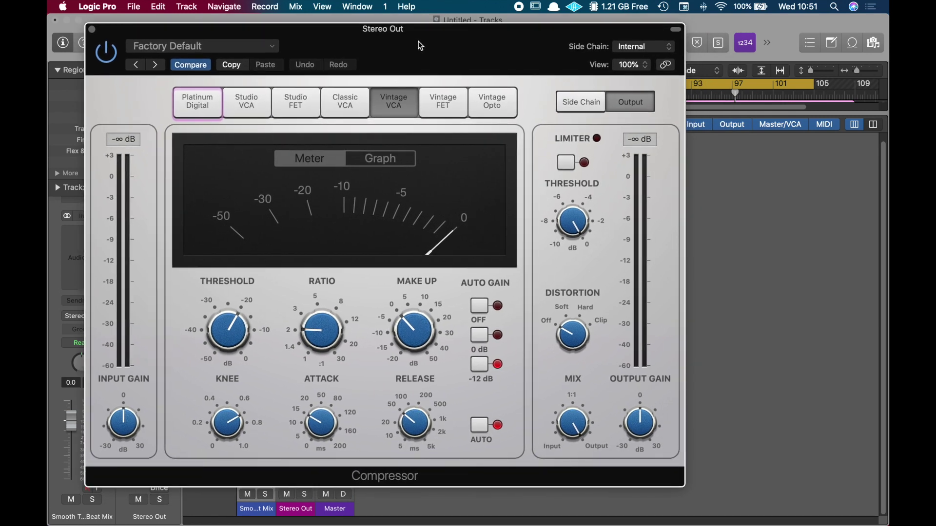
pyautogui.click(482, 426)
# Step: Switch the compressor's Auto Gain off and play the beat through it
pyautogui.click(480, 309)
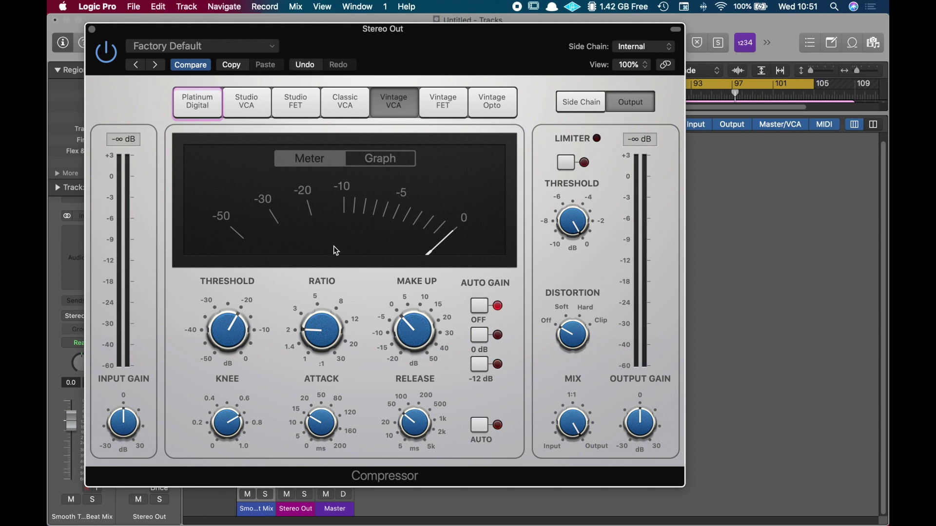
pyautogui.moveTo(308, 346)
pyautogui.moveTo(322, 428)
pyautogui.moveTo(228, 337)
pyautogui.moveTo(425, 40); pyautogui.dragTo(423, 43)
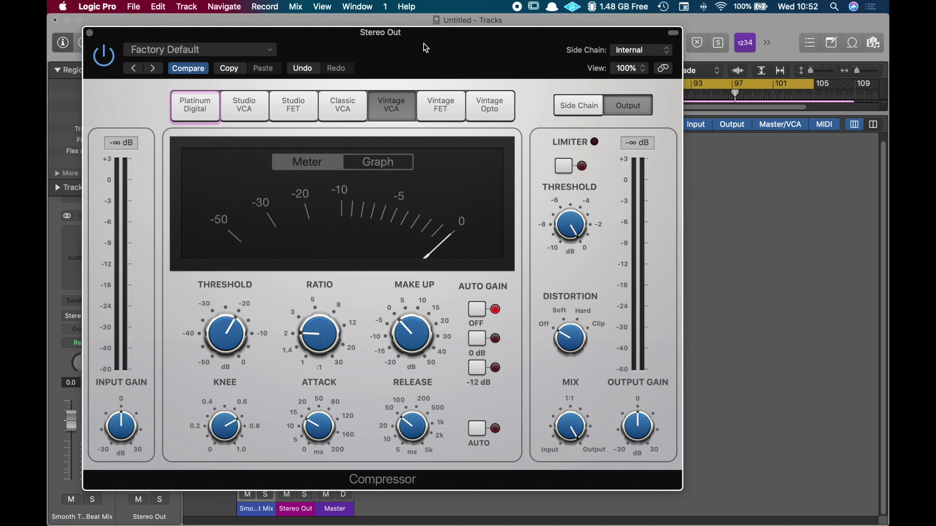
pyautogui.press('space')
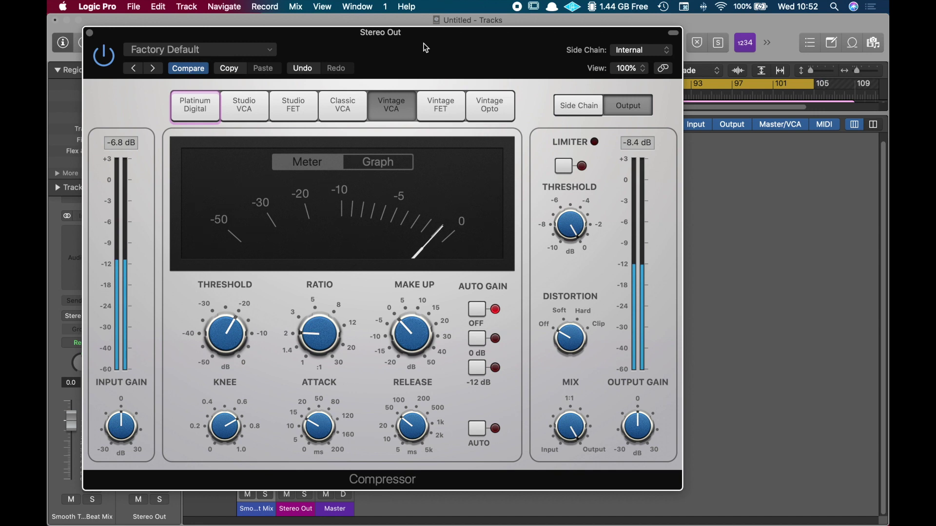
# Step: Set the compressor attack to about 89 ms and release to 9.5 ms
pyautogui.moveTo(320, 435)
pyautogui.moveTo(319, 435); pyautogui.dragTo(318, 393)
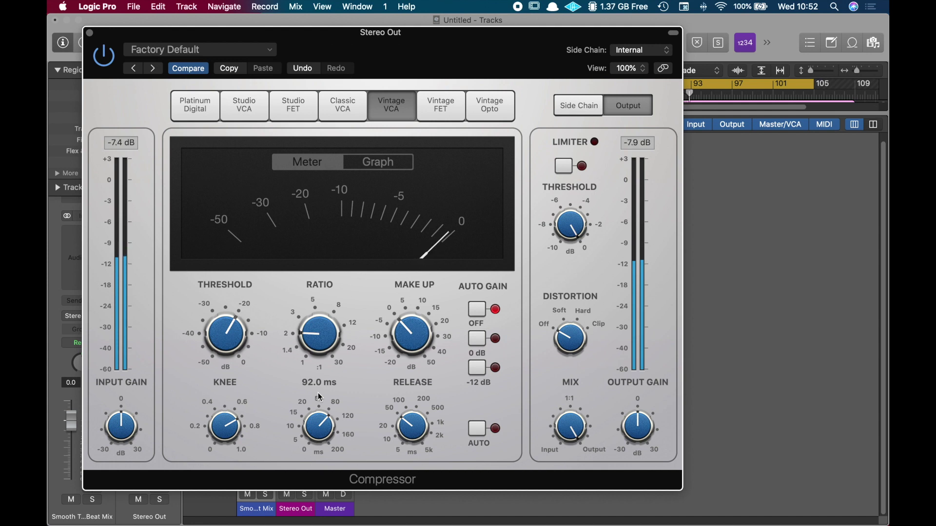
pyautogui.moveTo(318, 393); pyautogui.dragTo(318, 395)
pyautogui.moveTo(412, 425); pyautogui.dragTo(408, 454)
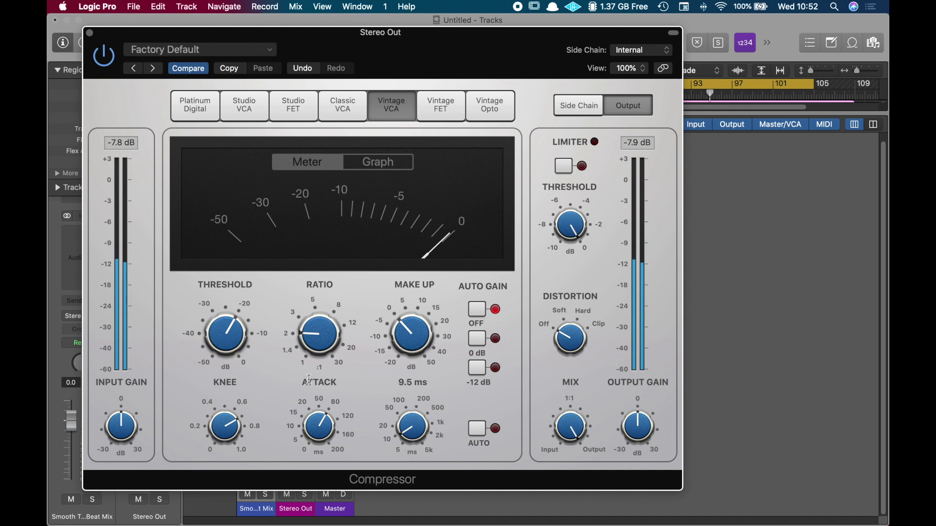
# Step: Lower the compressor threshold to about -30.5 dB
pyautogui.moveTo(222, 331)
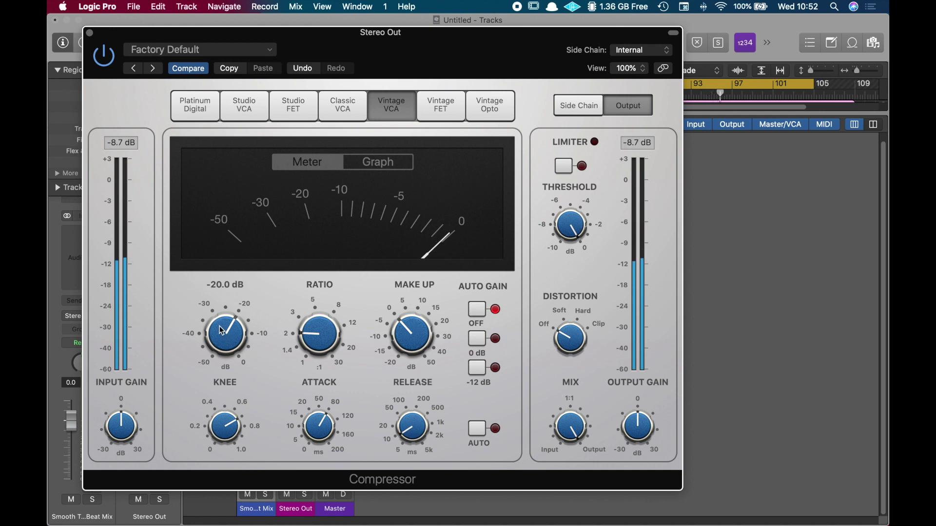
pyautogui.moveTo(222, 330); pyautogui.dragTo(226, 354)
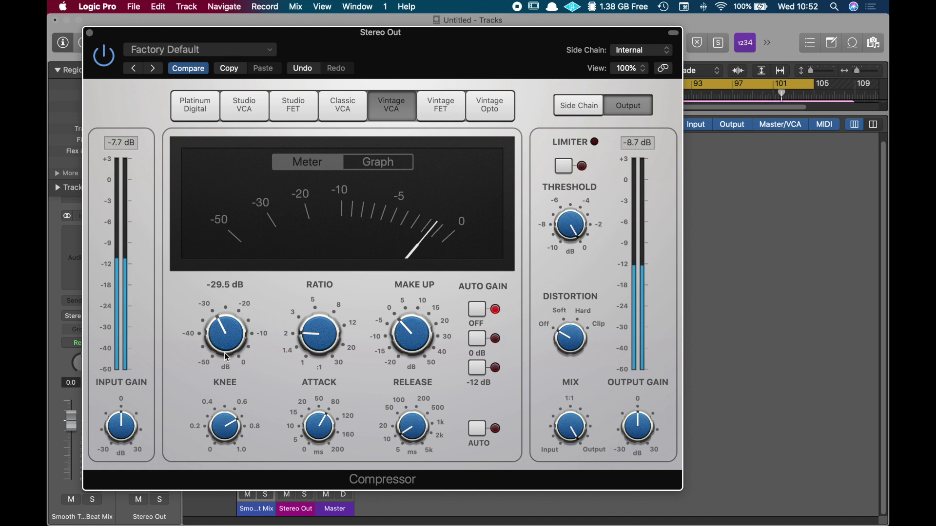
pyautogui.moveTo(218, 339); pyautogui.dragTo(218, 340)
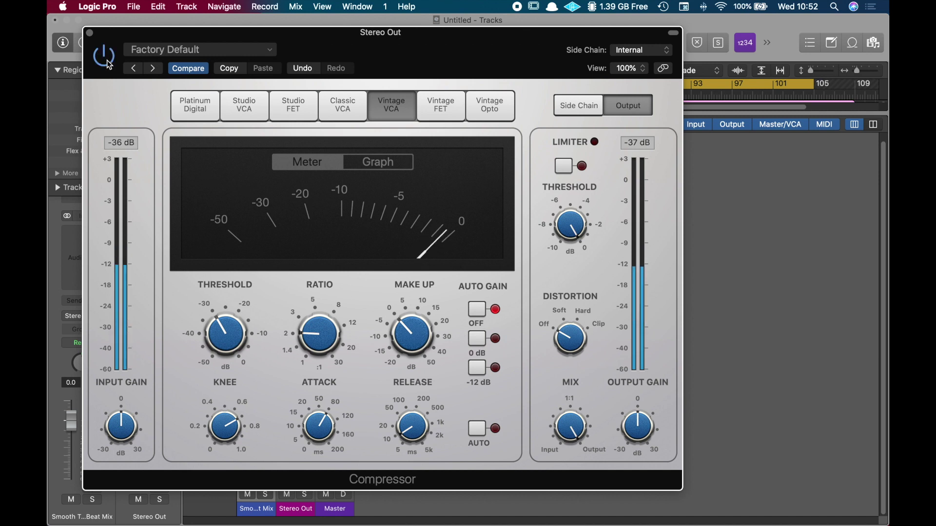
pyautogui.moveTo(399, 339)
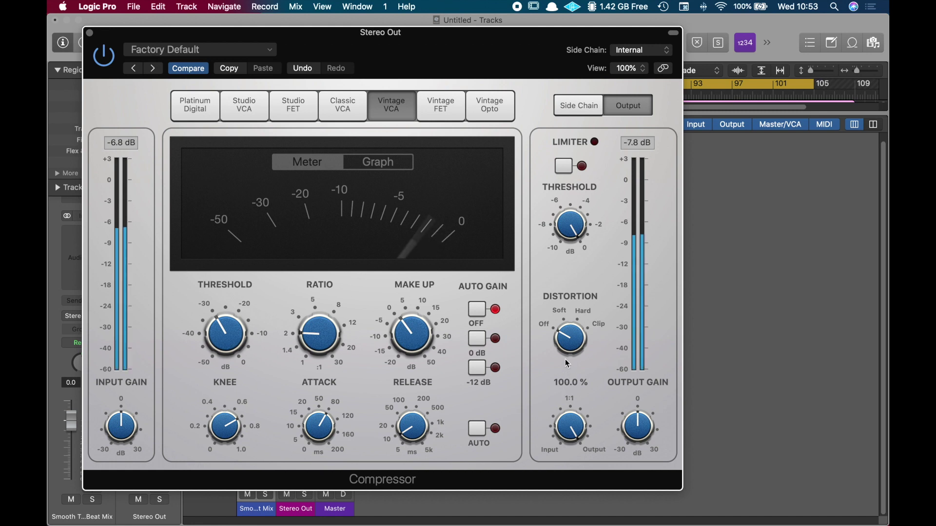
# Step: Dial in a light soft distortion on the compressor, then close its window
pyautogui.moveTo(562, 336); pyautogui.dragTo(561, 331)
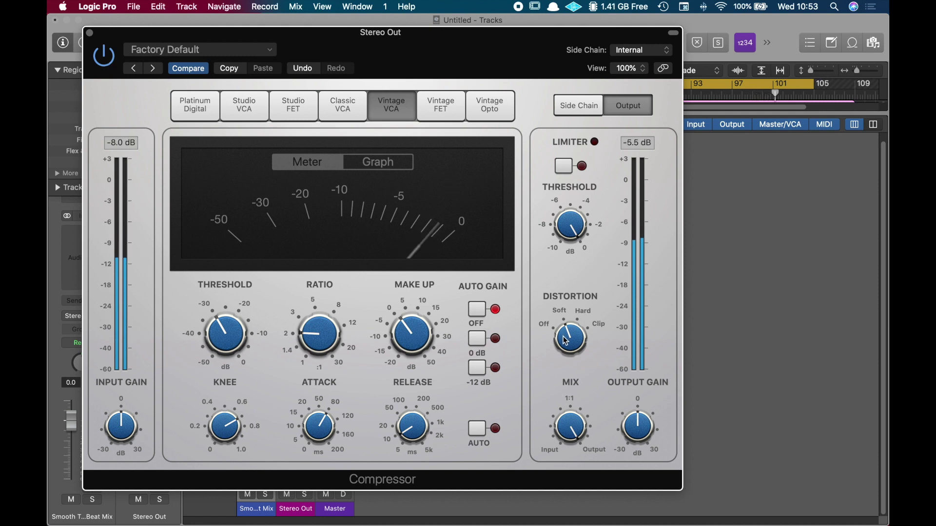
pyautogui.moveTo(565, 337); pyautogui.dragTo(564, 325)
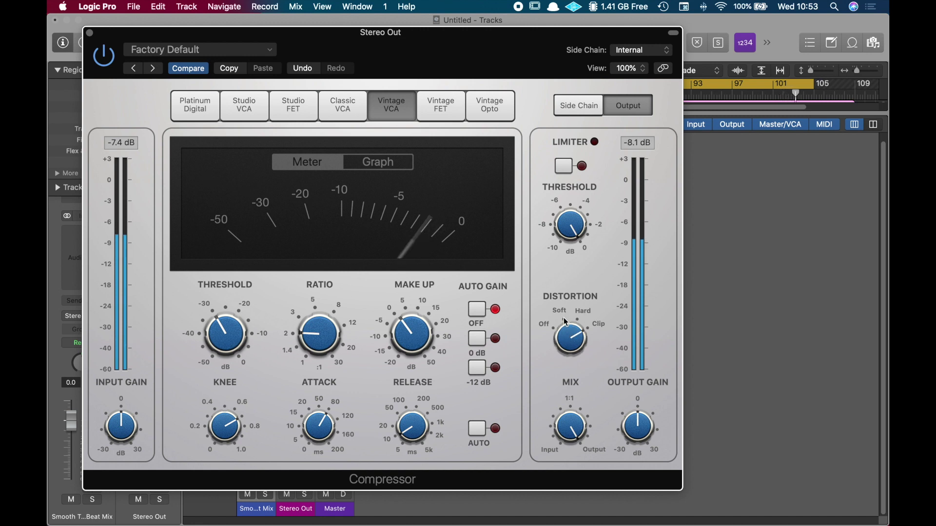
pyautogui.moveTo(573, 358); pyautogui.dragTo(572, 369)
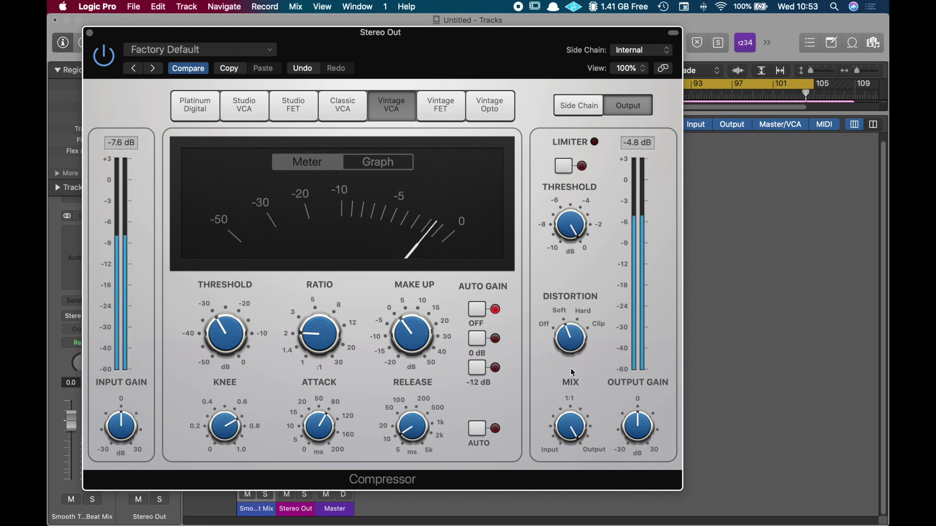
pyautogui.moveTo(451, 327)
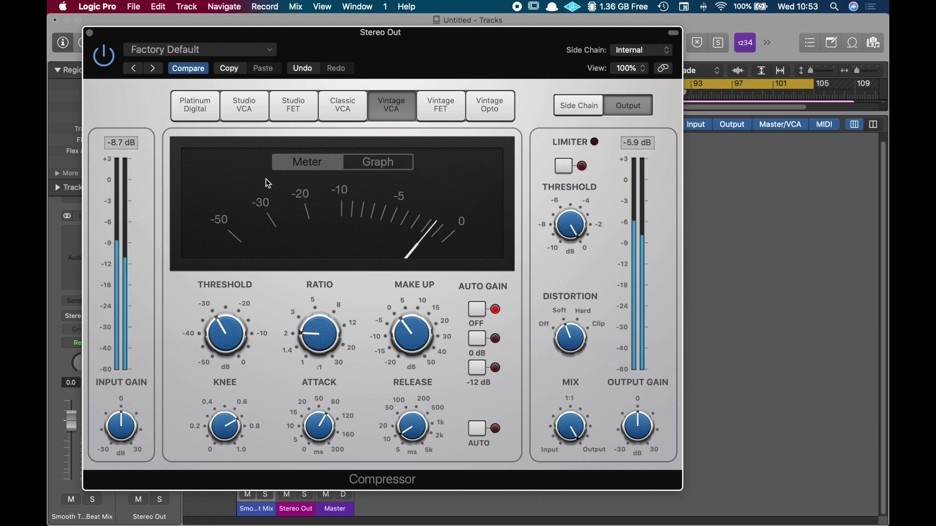
pyautogui.click(90, 33)
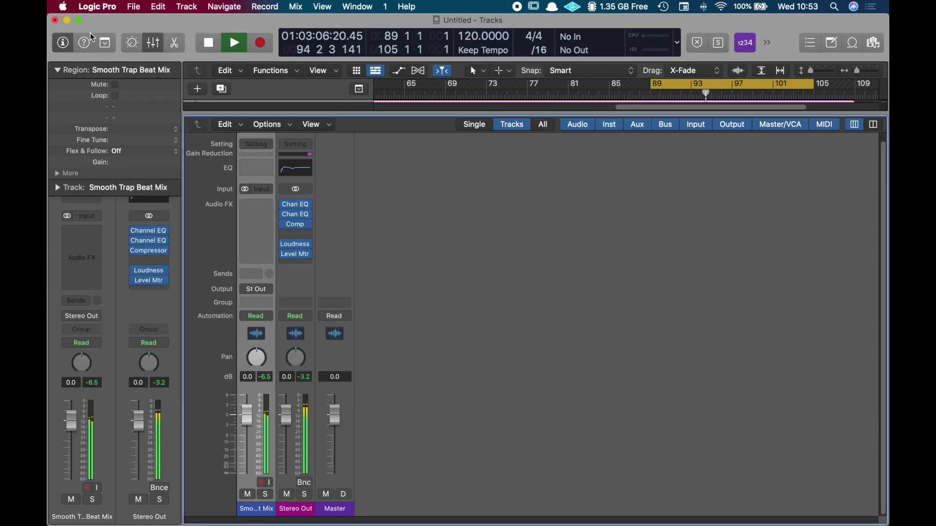
# Step: Stop playback and browse Distortion > Overdrive for the next empty Stereo Out slot
pyautogui.press('space')
pyautogui.click(309, 236)
pyautogui.scroll(-5, 349, 368)
pyautogui.moveTo(349, 364)
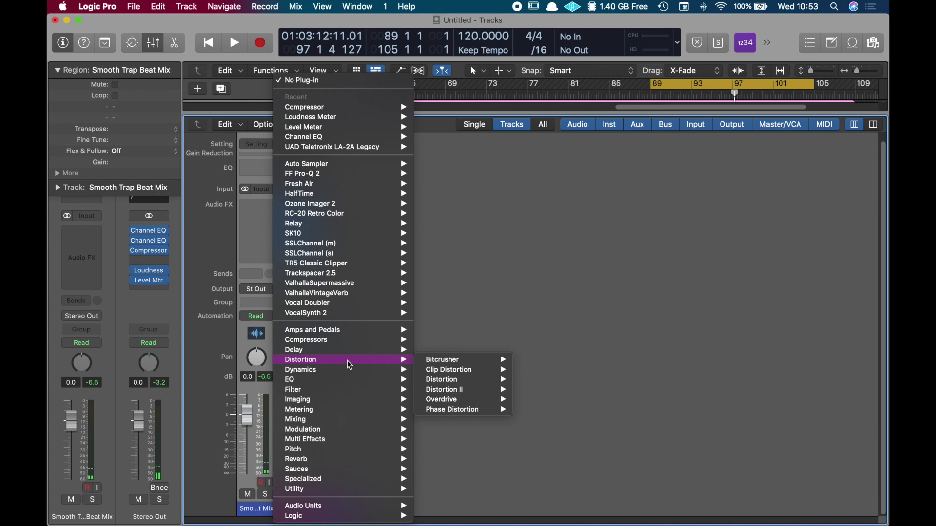
# Step: Insert a stereo Overdrive after the Compressor on Stereo Out, at Factory Default 6.00 dB drive
pyautogui.moveTo(475, 399)
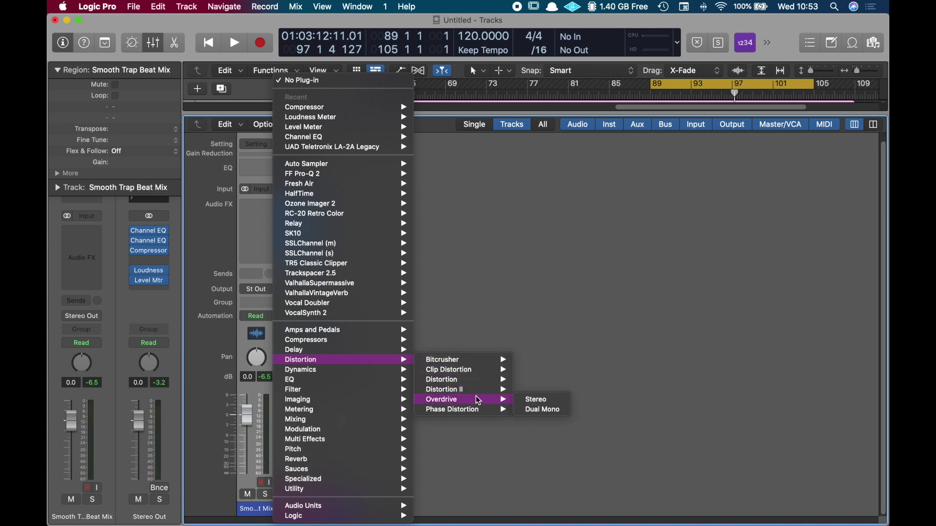
pyautogui.click(534, 400)
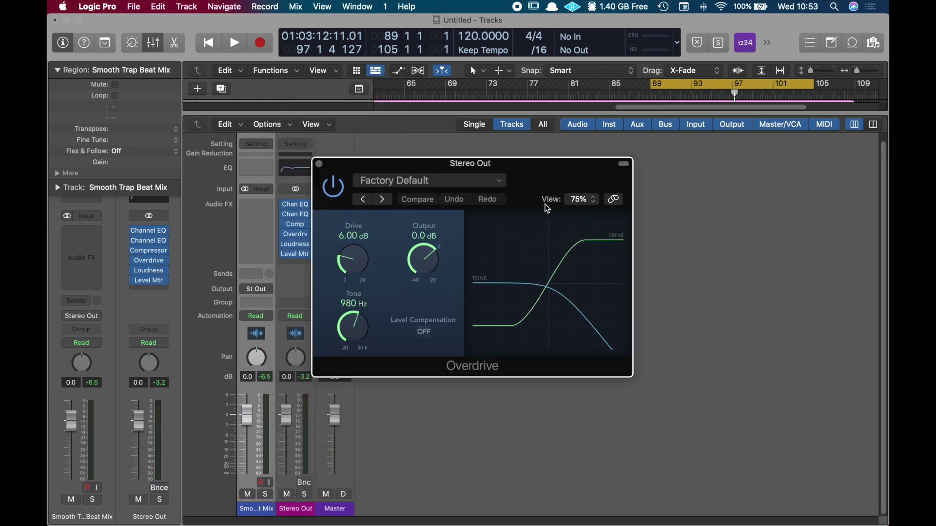
pyautogui.moveTo(540, 176); pyautogui.dragTo(430, 125)
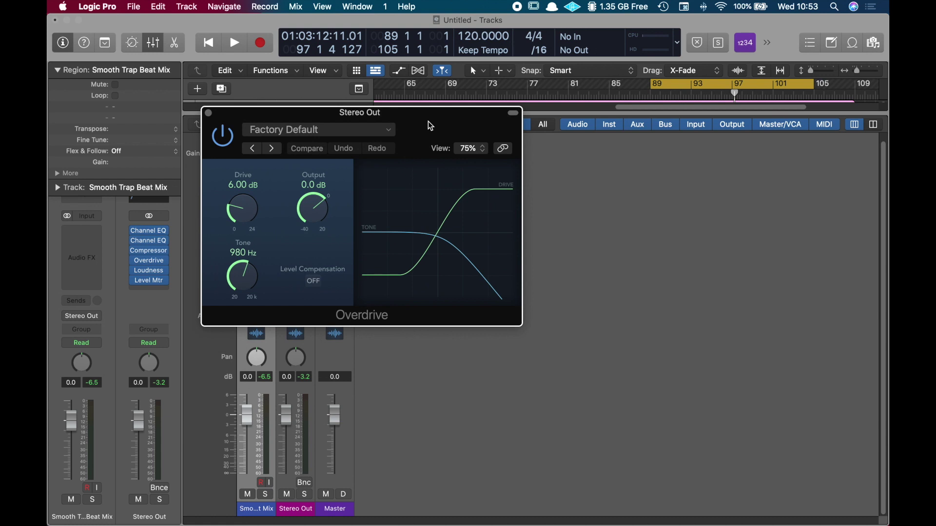
# Step: Start playback to audition the Overdrive and bring up its presets list
pyautogui.click(345, 133)
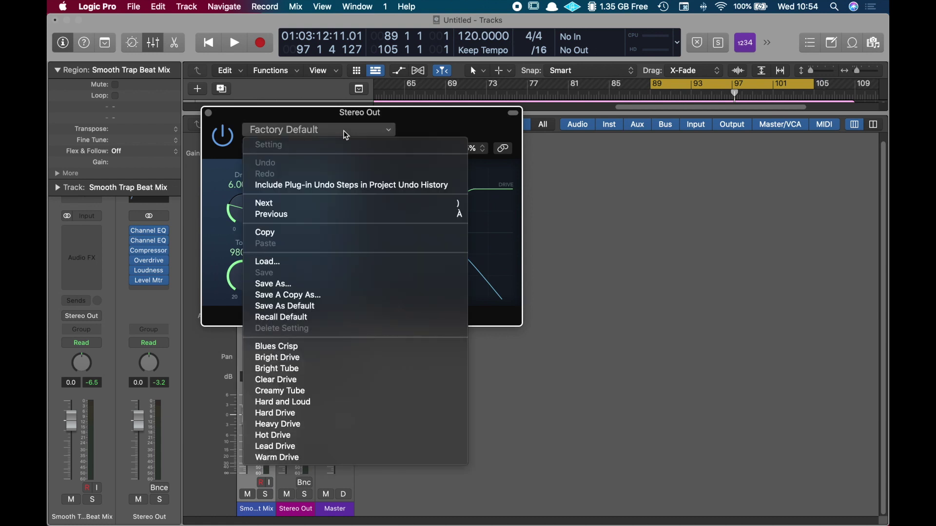
pyautogui.click(434, 123)
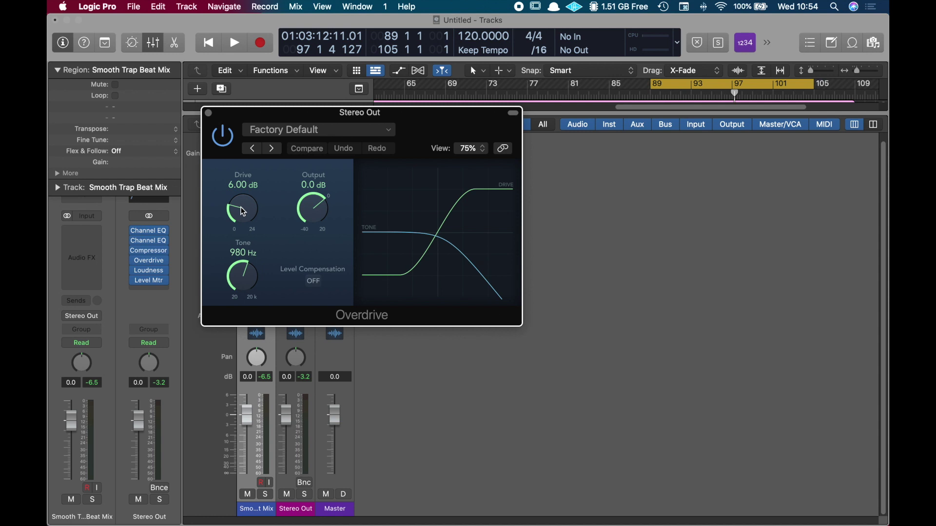
pyautogui.press('space')
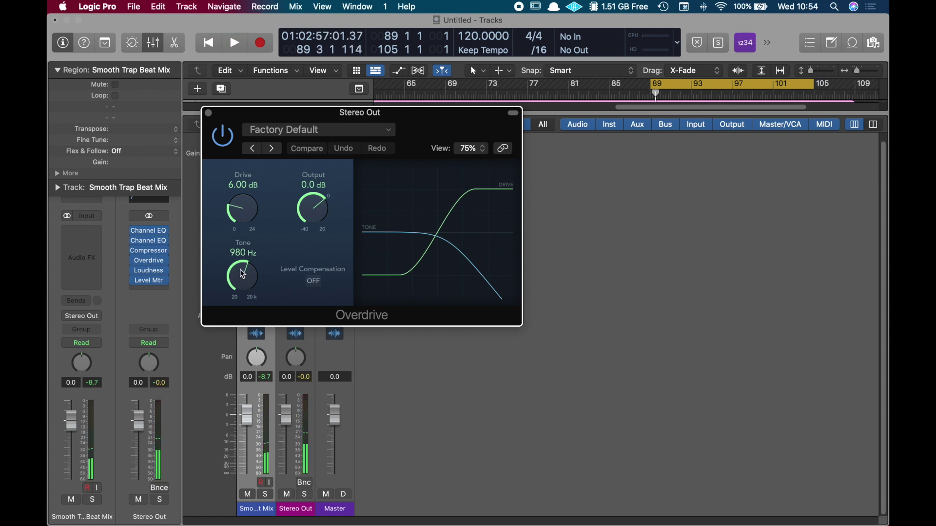
pyautogui.click(372, 133)
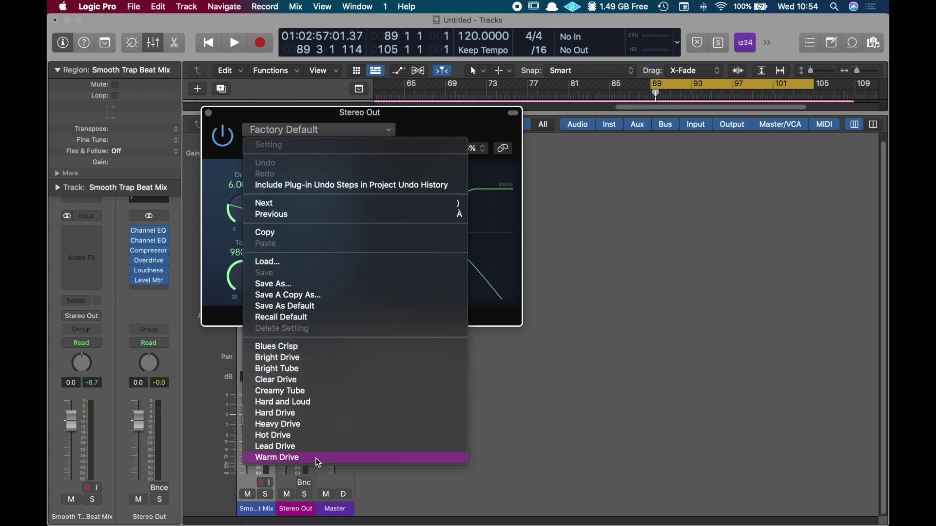
# Step: Try Warm Drive, then settle on the Creamy Tube preset (6.75 dB drive, 4400 Hz tone) and play
pyautogui.click(277, 457)
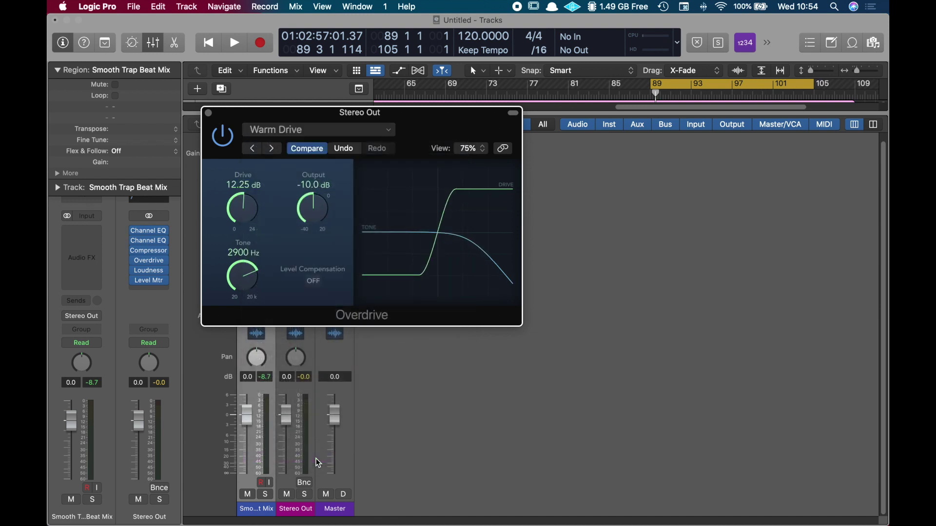
pyautogui.click(336, 132)
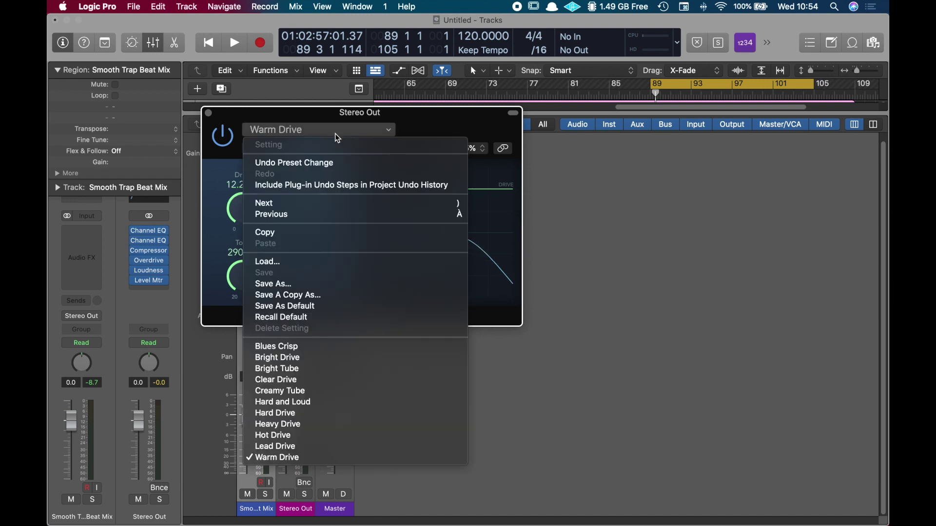
pyautogui.click(324, 391)
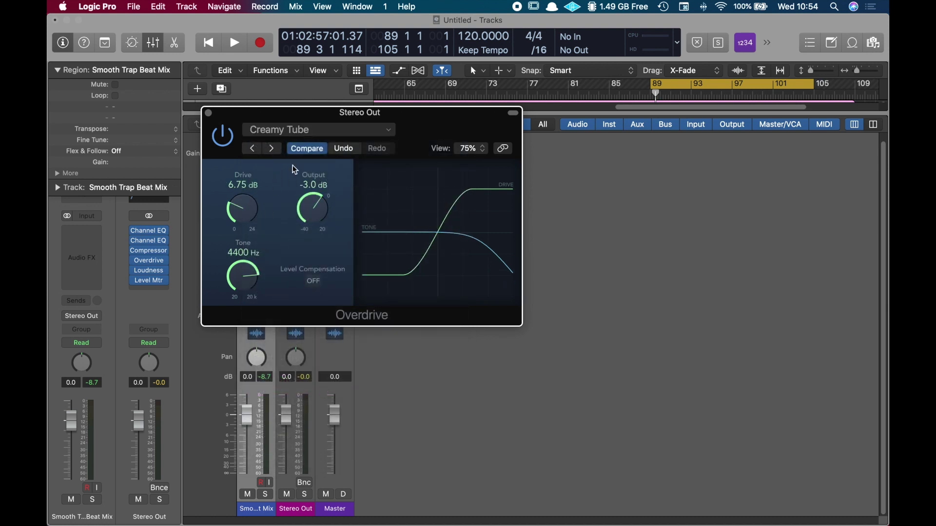
pyautogui.press('space')
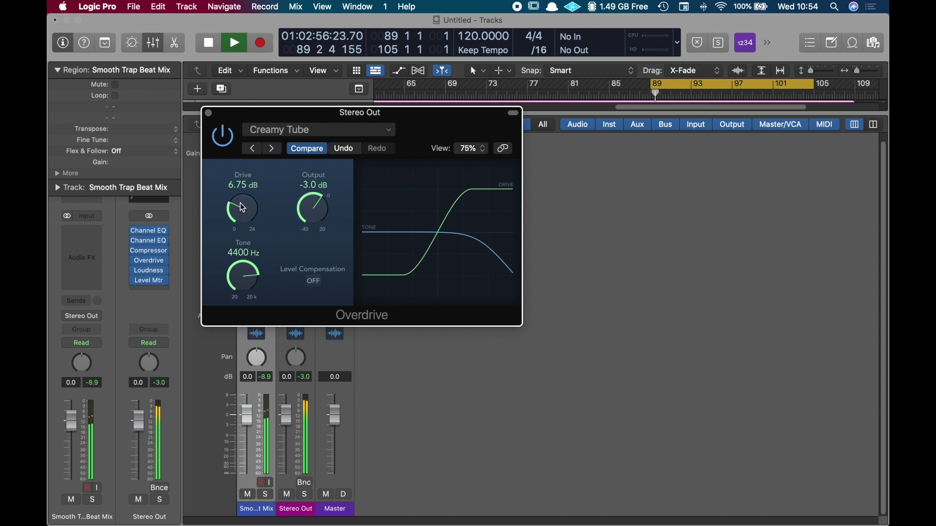
# Step: Bring the Overdrive Drive down to about 1.50 dB and open the Tone fully to 20000 Hz
pyautogui.moveTo(240, 209); pyautogui.dragTo(245, 275)
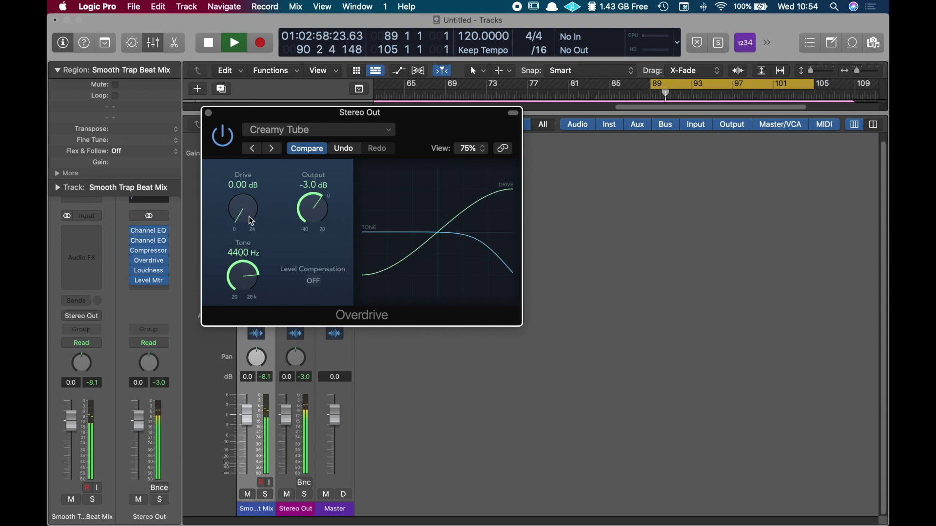
pyautogui.moveTo(249, 217); pyautogui.dragTo(244, 208)
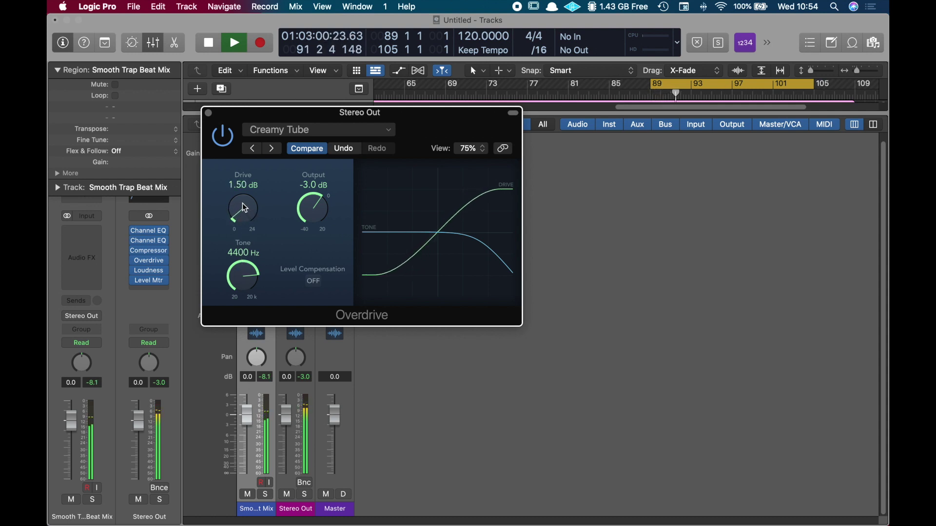
pyautogui.moveTo(246, 267); pyautogui.dragTo(246, 239)
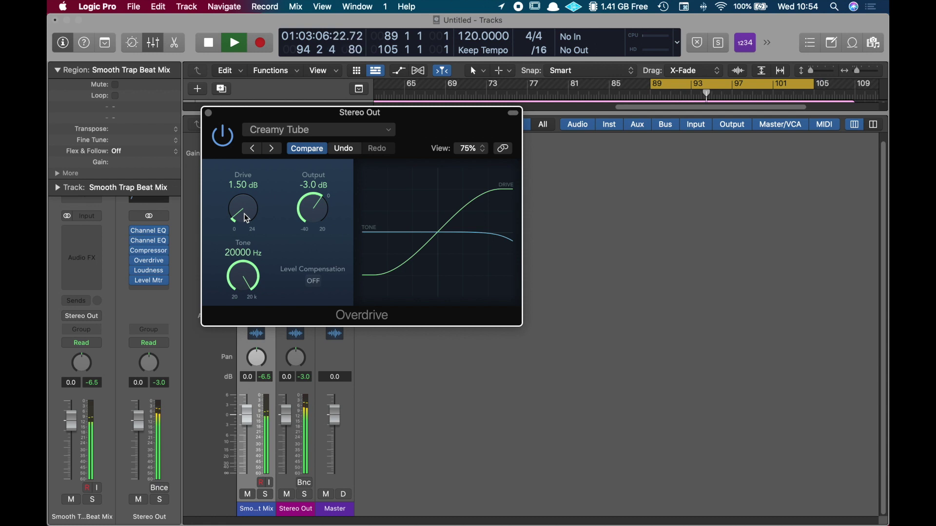
pyautogui.scroll(1, 246, 217)
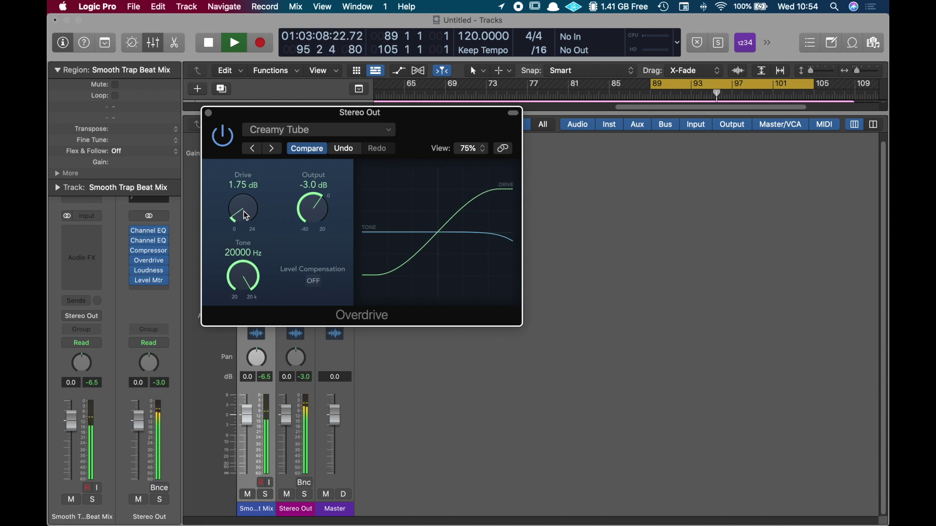
pyautogui.scroll(-1, 246, 217)
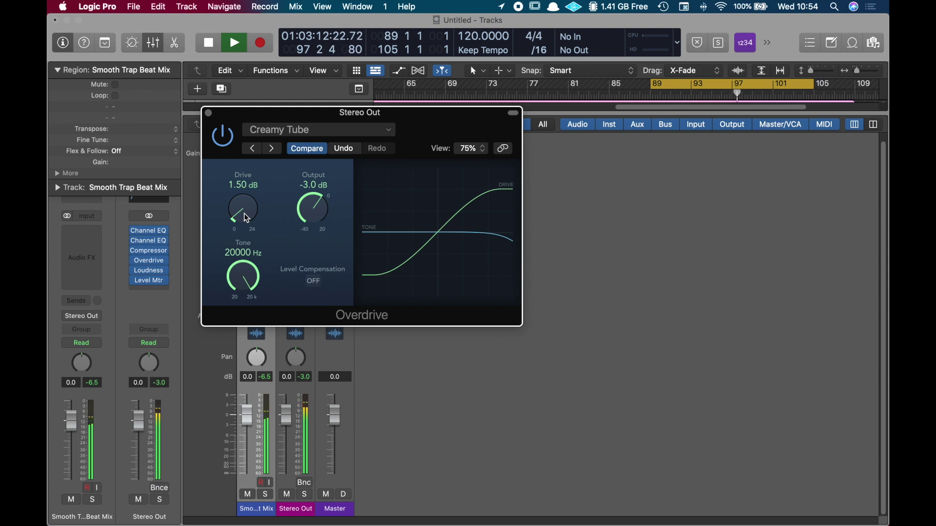
pyautogui.moveTo(241, 217)
pyautogui.mouseDown()
pyautogui.moveTo(237, 192)
pyautogui.moveTo(242, 217)
pyautogui.mouseUp()
pyautogui.scroll(-3, 242, 217)
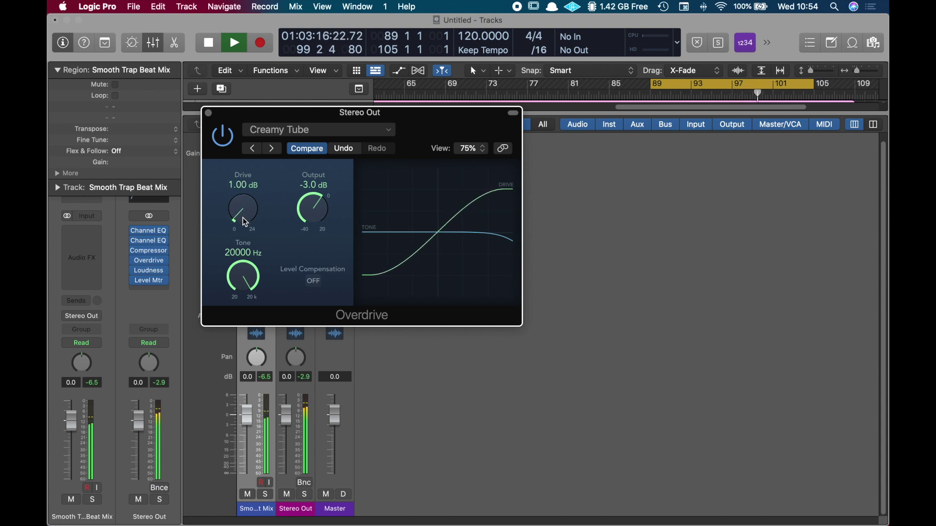
# Step: Enable Level Compensation and compare the Overdrive against bypass during playback
pyautogui.press('space')
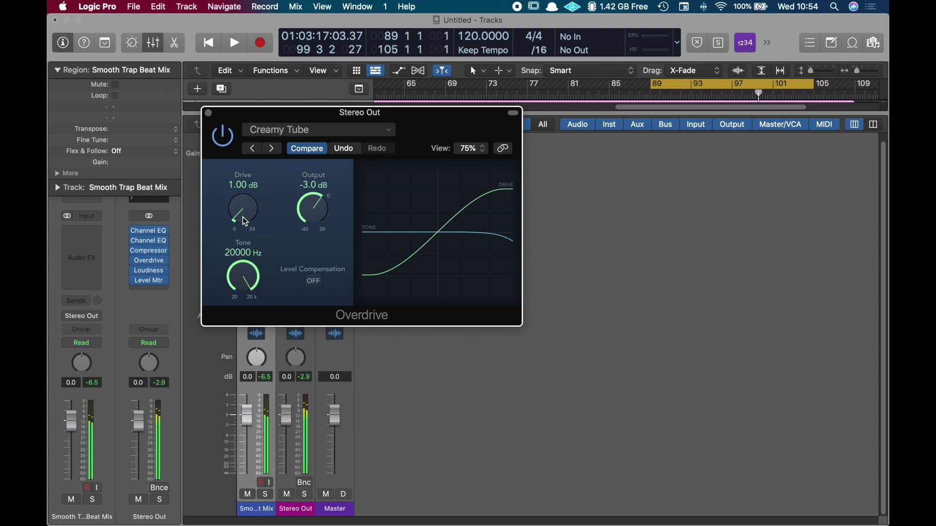
pyautogui.click(314, 282)
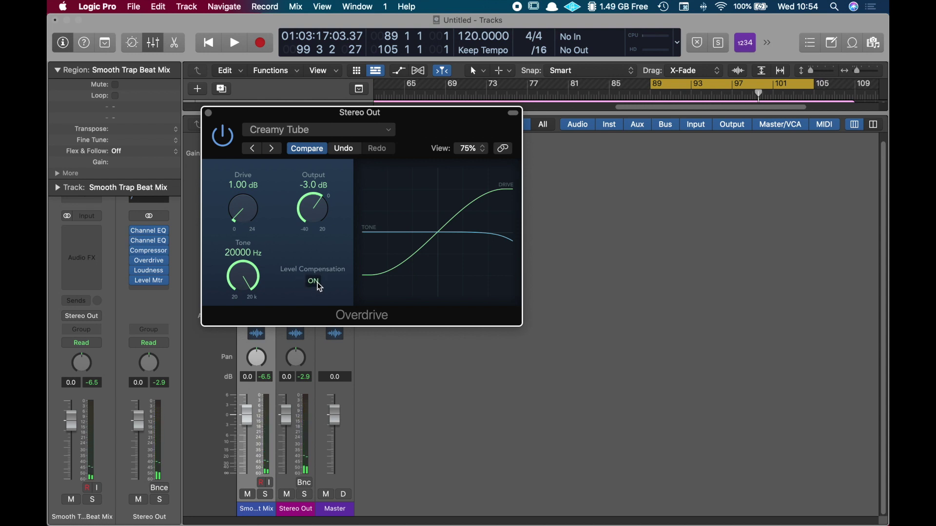
pyautogui.press('space')
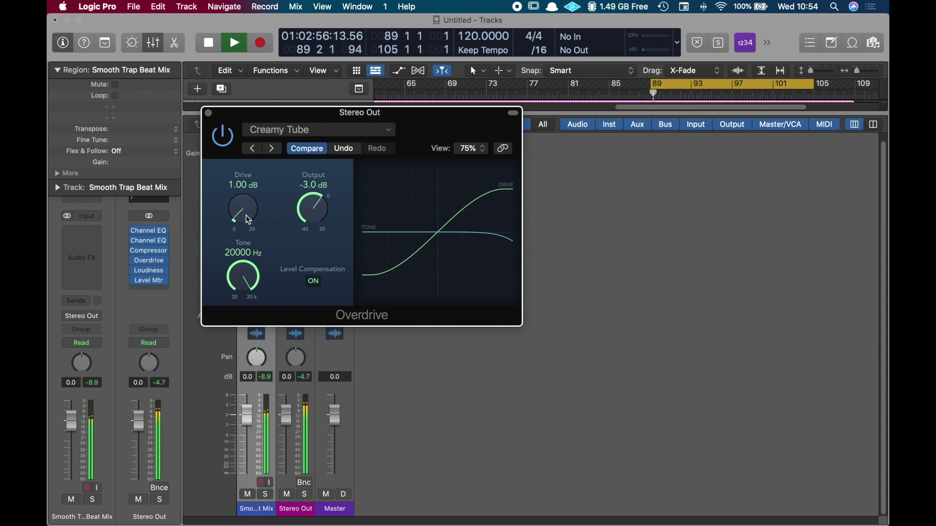
pyautogui.scroll(4, 246, 213)
pyautogui.scroll(-2, 245, 214)
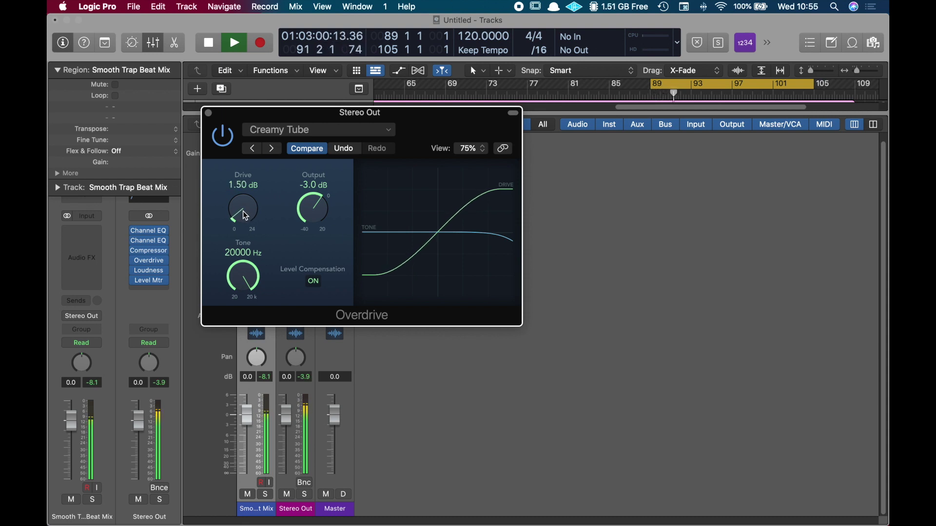
pyautogui.click(226, 142)
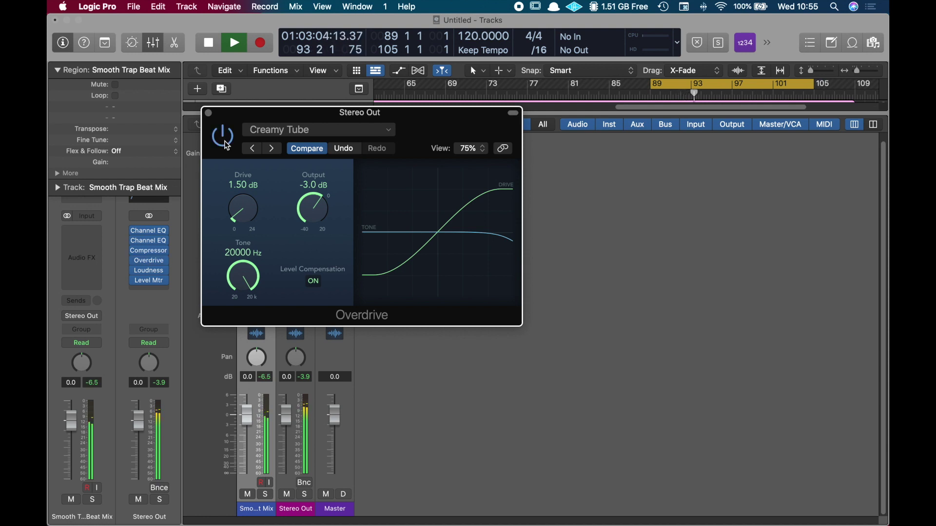
pyautogui.click(224, 139)
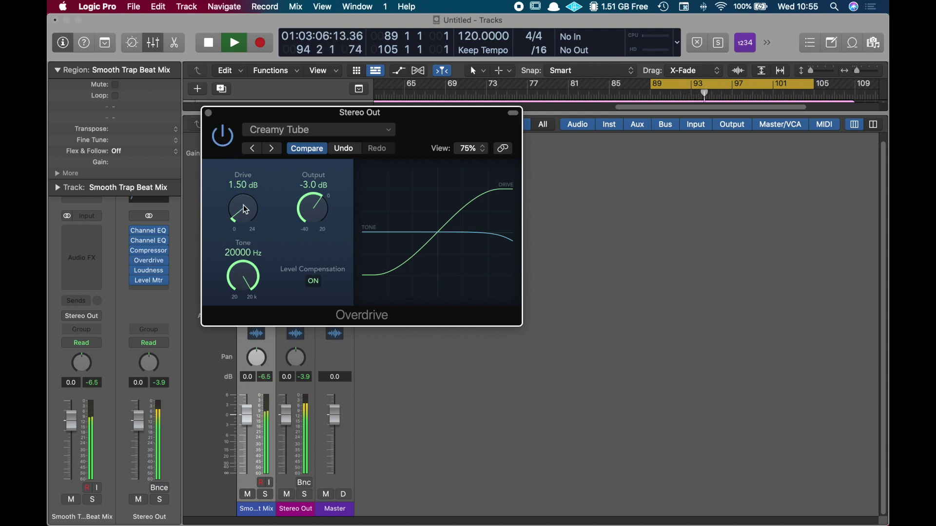
# Step: Settle the Overdrive at 0.75 dB drive and -1.5 dB output, A/B-ing against bypass
pyautogui.moveTo(245, 209); pyautogui.dragTo(245, 214)
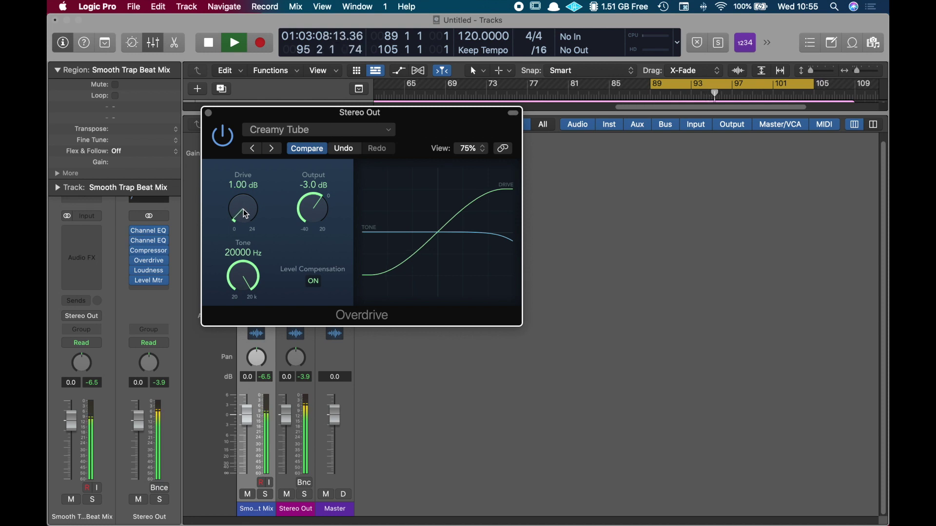
pyautogui.moveTo(310, 210); pyautogui.dragTo(310, 202)
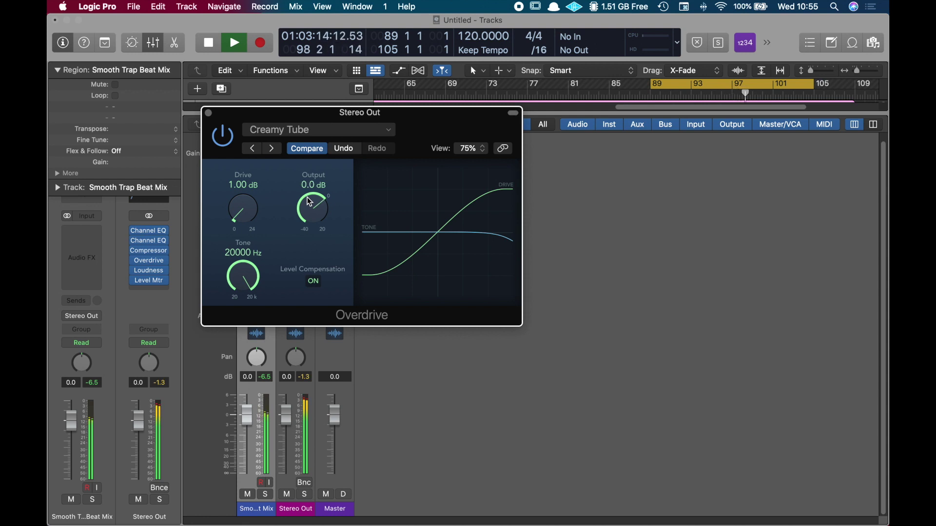
pyautogui.click(200, 361)
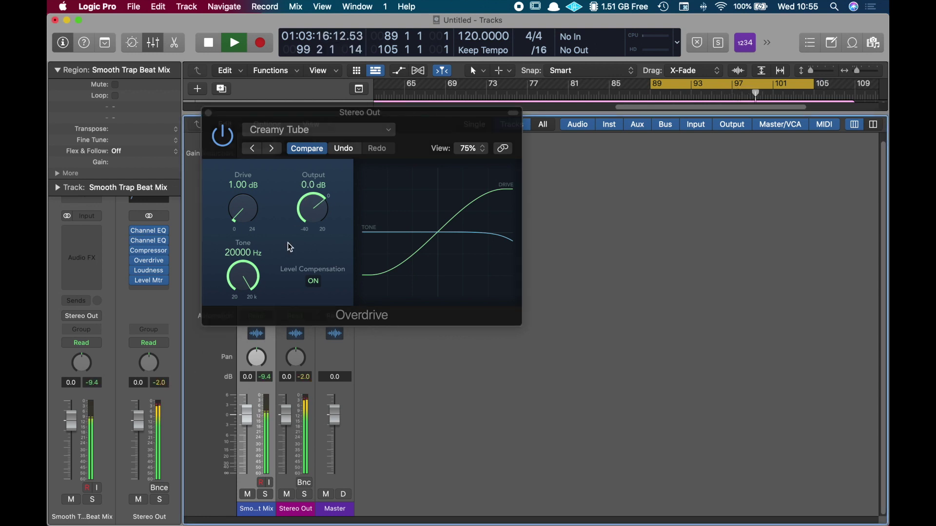
pyautogui.moveTo(315, 207); pyautogui.dragTo(315, 210)
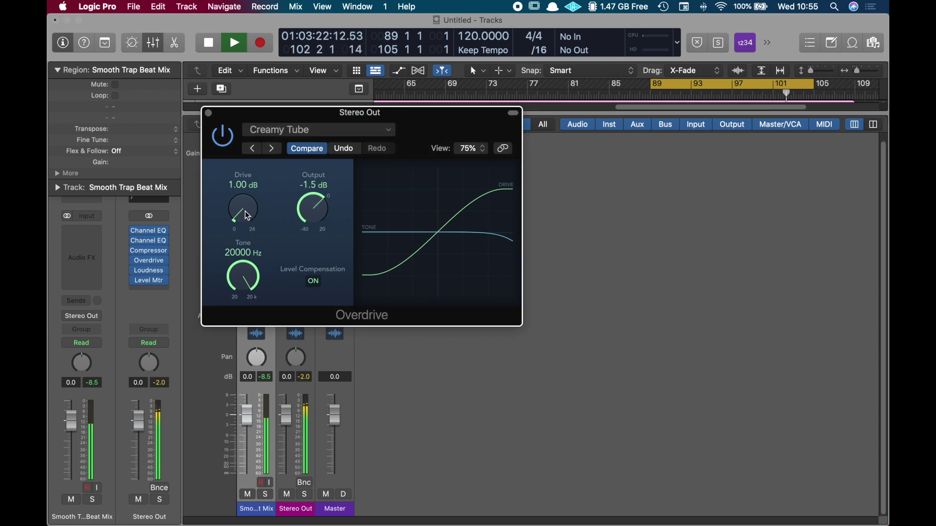
pyautogui.moveTo(249, 216); pyautogui.dragTo(249, 217)
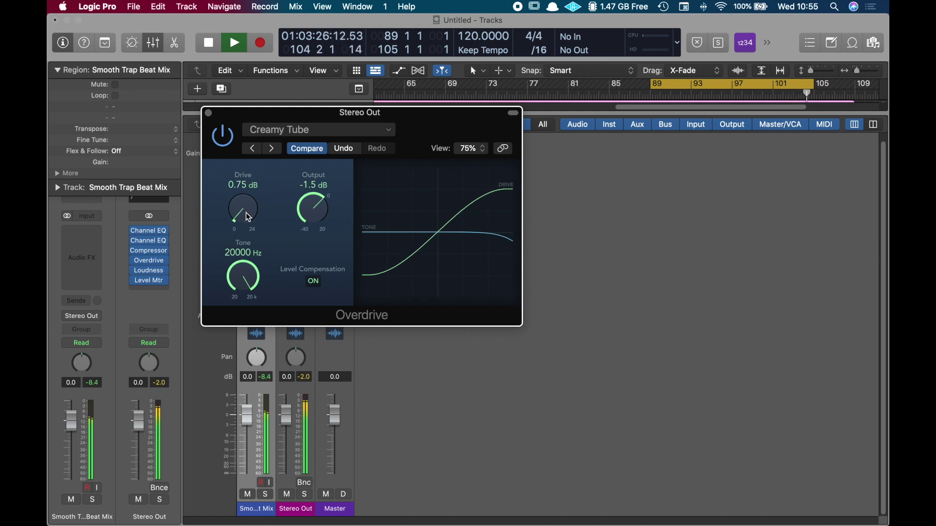
pyautogui.click(225, 141)
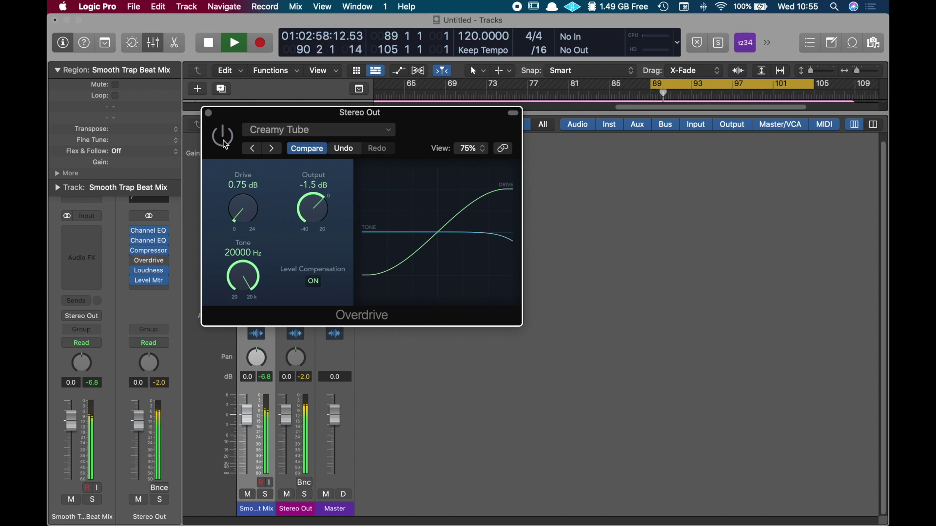
pyautogui.click(224, 142)
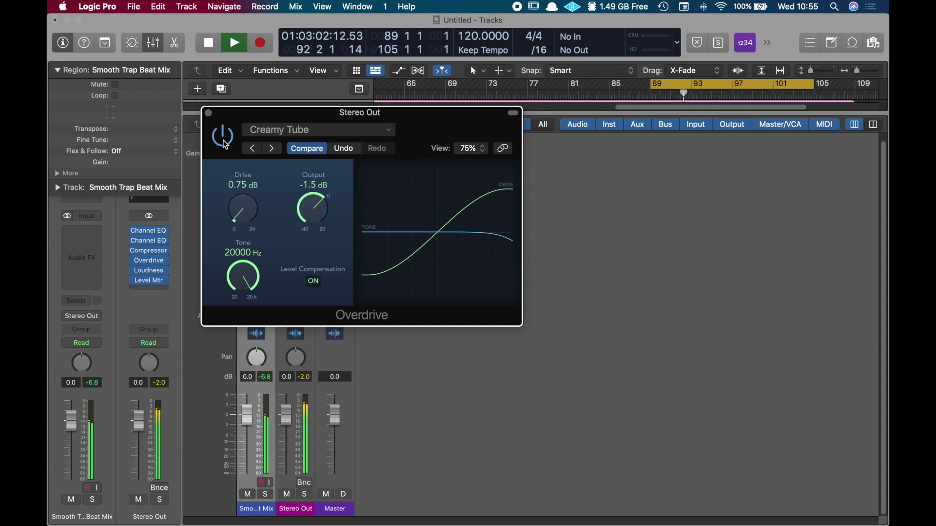
pyautogui.click(149, 271)
# Step: Open the Level Meter beside the Loudness Meter and bypass the Overdrive to check loudness
pyautogui.click(150, 283)
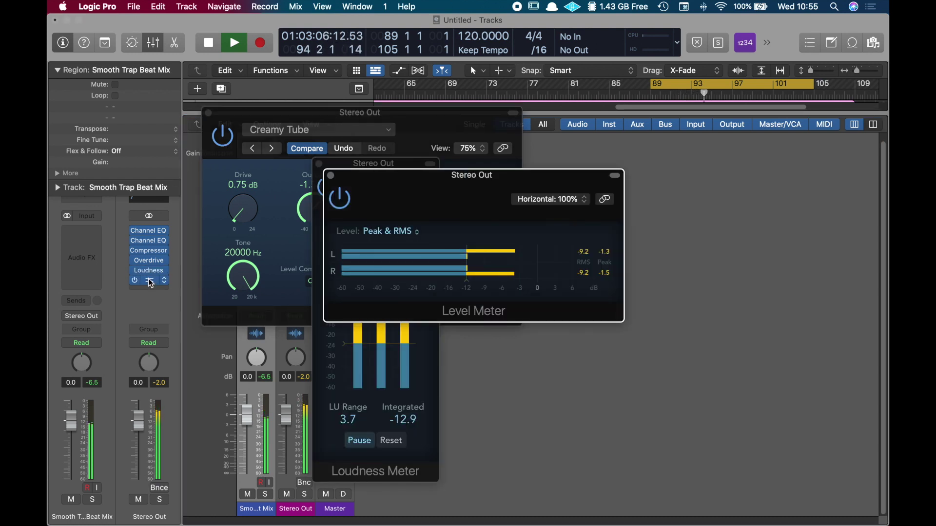
pyautogui.moveTo(419, 190); pyautogui.dragTo(646, 79)
pyautogui.moveTo(391, 177); pyautogui.dragTo(806, 174)
pyautogui.click(427, 128)
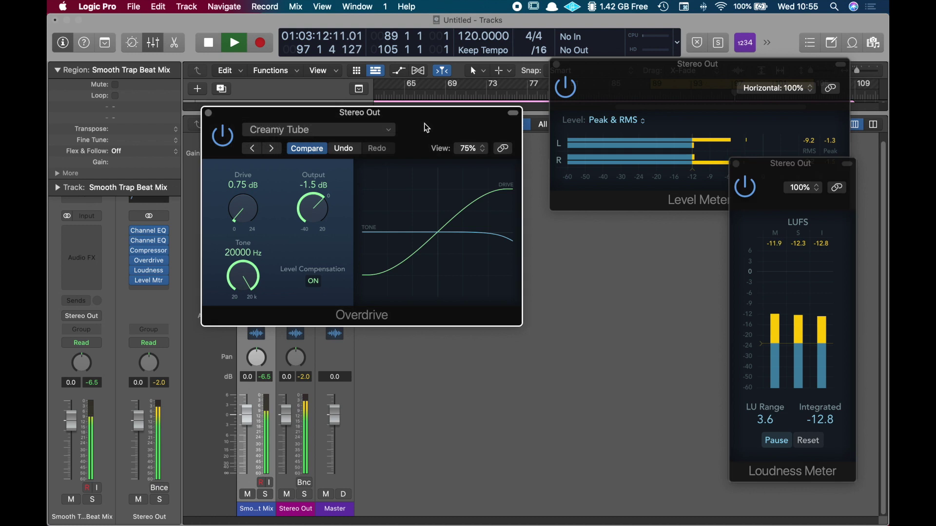
pyautogui.click(221, 136)
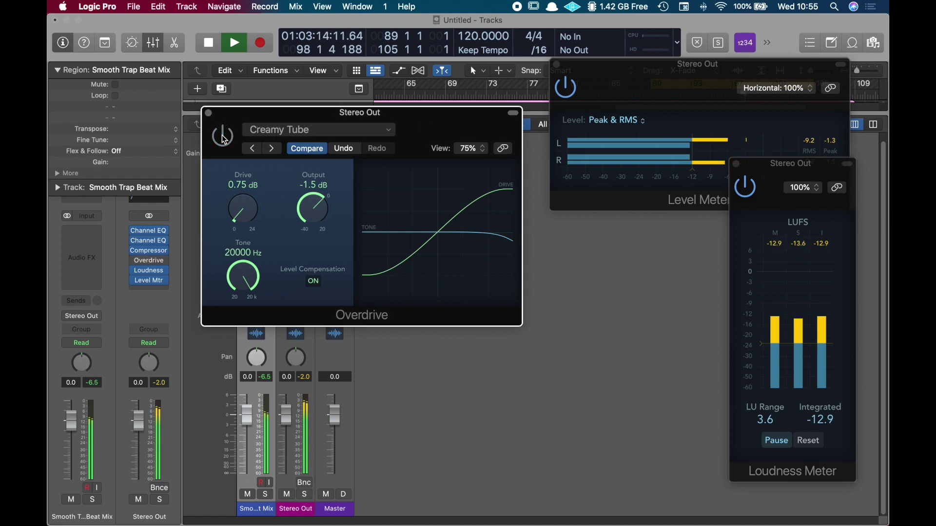
# Step: Close the plug-in windows, move the Loudness meter down one slot, and restart playback from bar 89
pyautogui.click(208, 113)
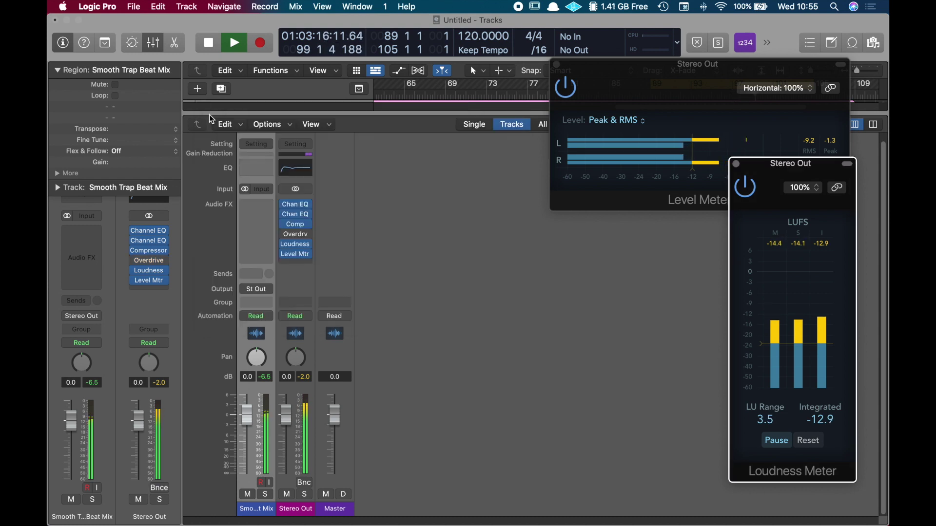
pyautogui.moveTo(152, 284)
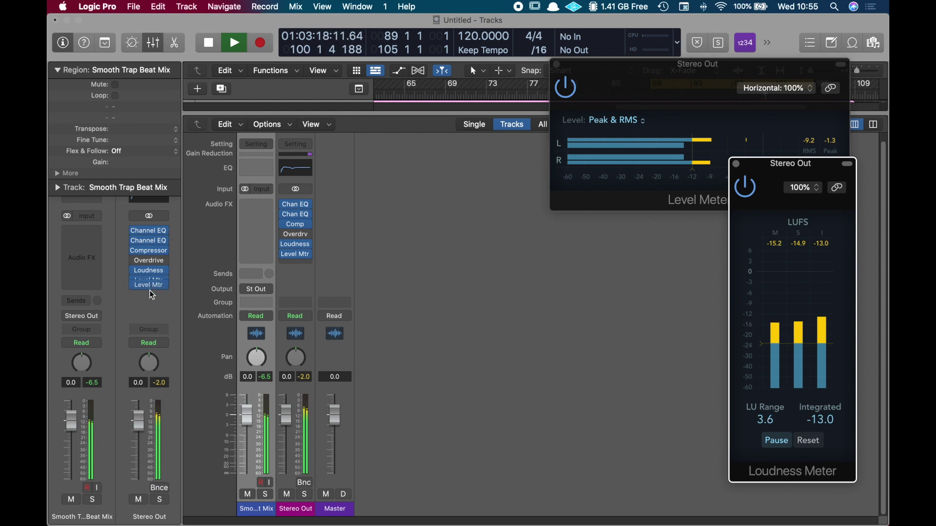
pyautogui.click(151, 290)
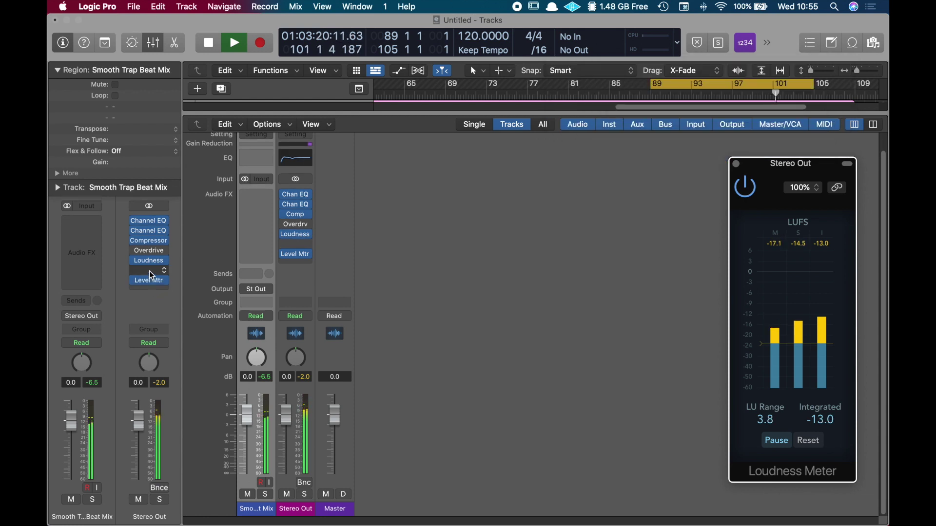
pyautogui.moveTo(150, 272)
pyautogui.mouseDown()
pyautogui.moveTo(150, 259)
pyautogui.moveTo(152, 277)
pyautogui.mouseUp()
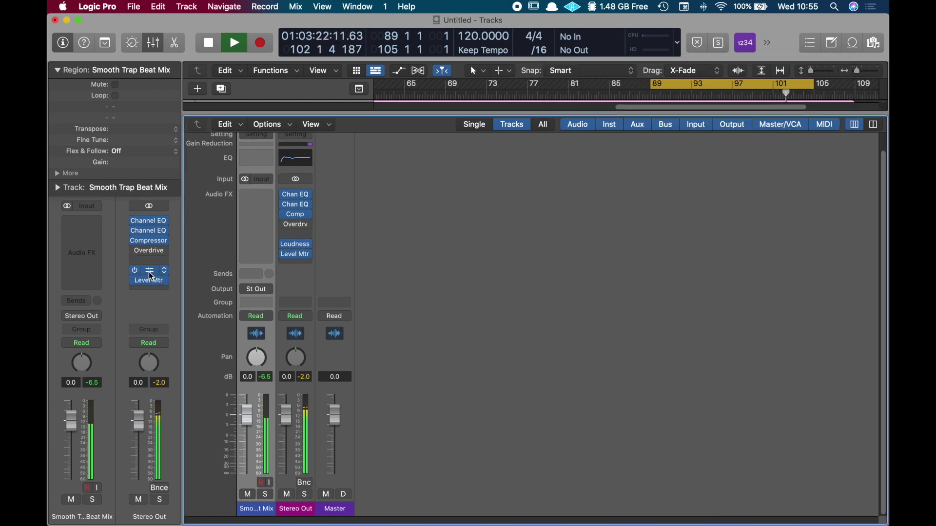
pyautogui.press('space')
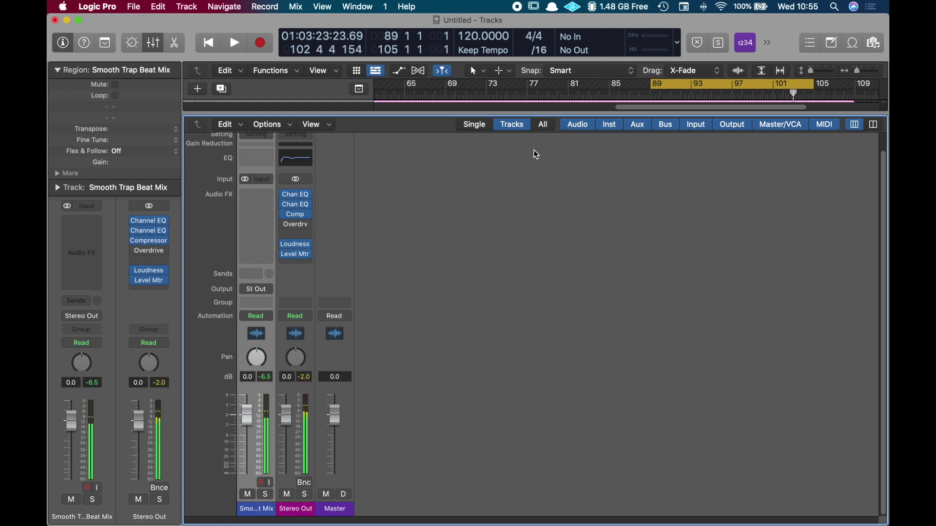
pyautogui.press('space')
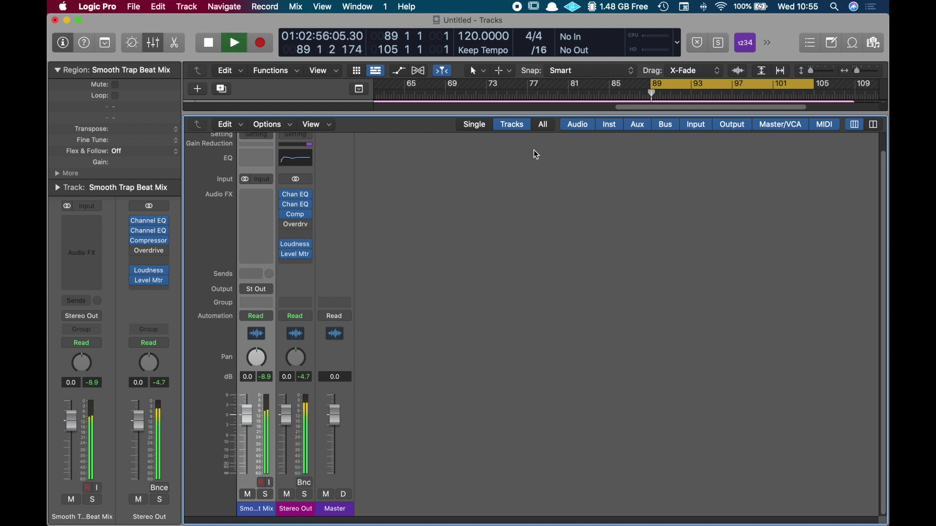
# Step: Remove the Overdrive from the Stereo Out chain by choosing No Plug-in
pyautogui.click(166, 251)
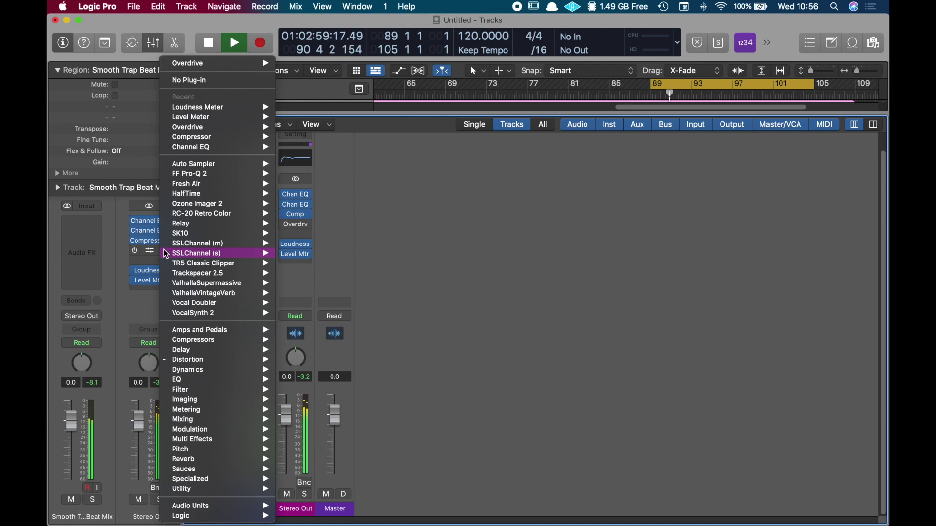
pyautogui.press('Up')
pyautogui.press('Up')
pyautogui.press('Up')
pyautogui.press('Up')
pyautogui.press('Up')
pyautogui.press('Up')
pyautogui.press('Up')
pyautogui.press('Up')
pyautogui.press('Up')
pyautogui.press('Up')
pyautogui.press('Up')
pyautogui.press('Up')
pyautogui.press('Up')
pyautogui.press('Up')
pyautogui.press('Up')
pyautogui.press('Return')
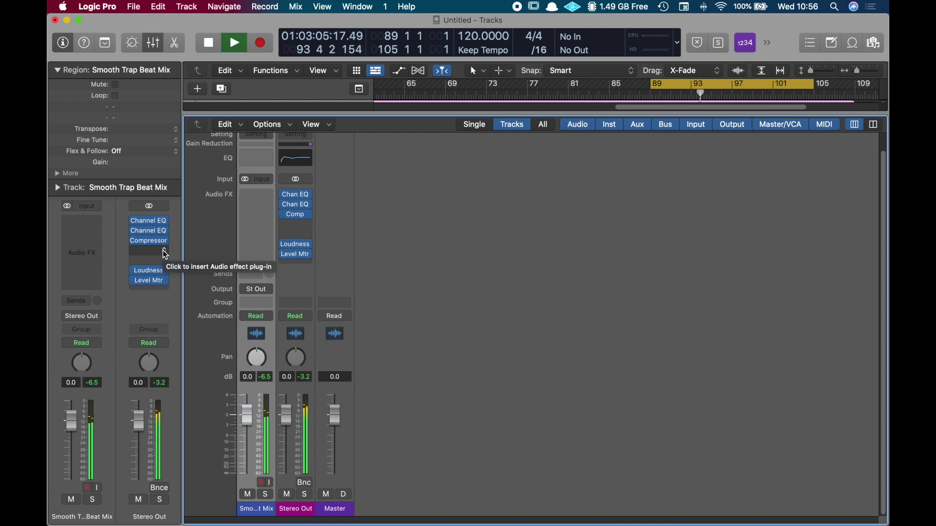
# Step: Insert a stereo Vintage Tube EQ from EQ > Vintage EQ Collection into the freed slot
pyautogui.click(165, 254)
pyautogui.press('Down')
pyautogui.press('Down')
pyautogui.press('Down')
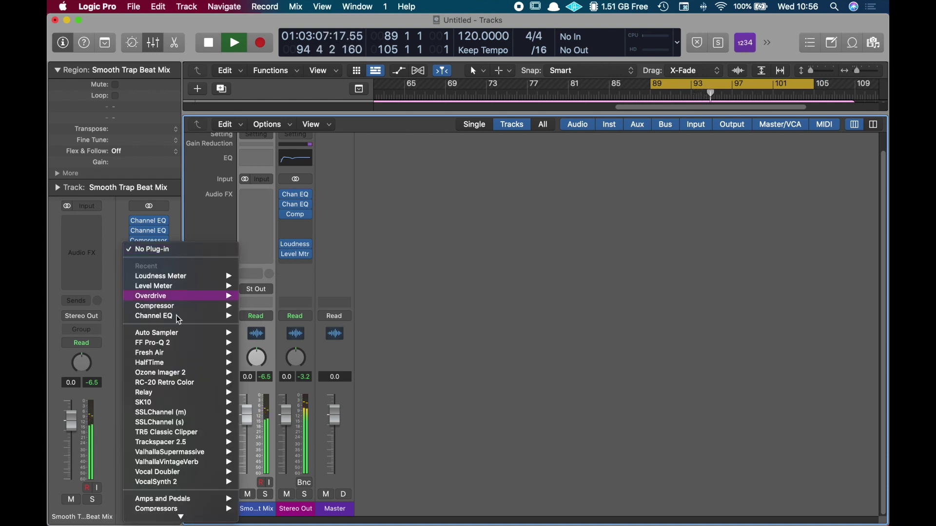
pyautogui.scroll(-6, 180, 326)
pyautogui.moveTo(181, 334)
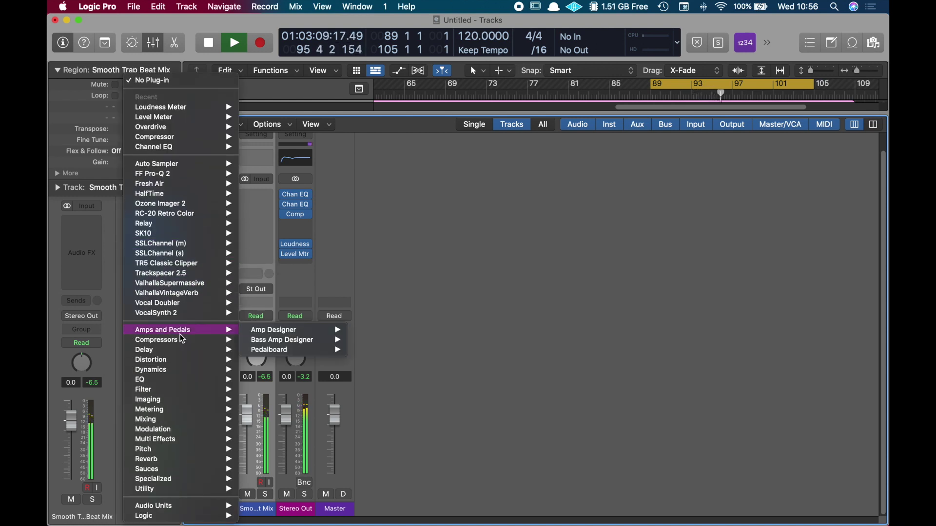
pyautogui.moveTo(176, 381)
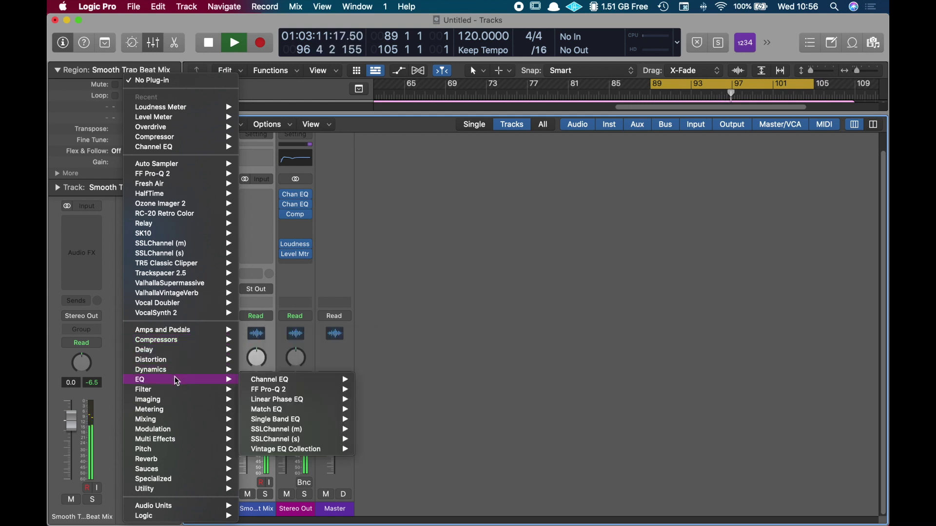
pyautogui.moveTo(304, 452)
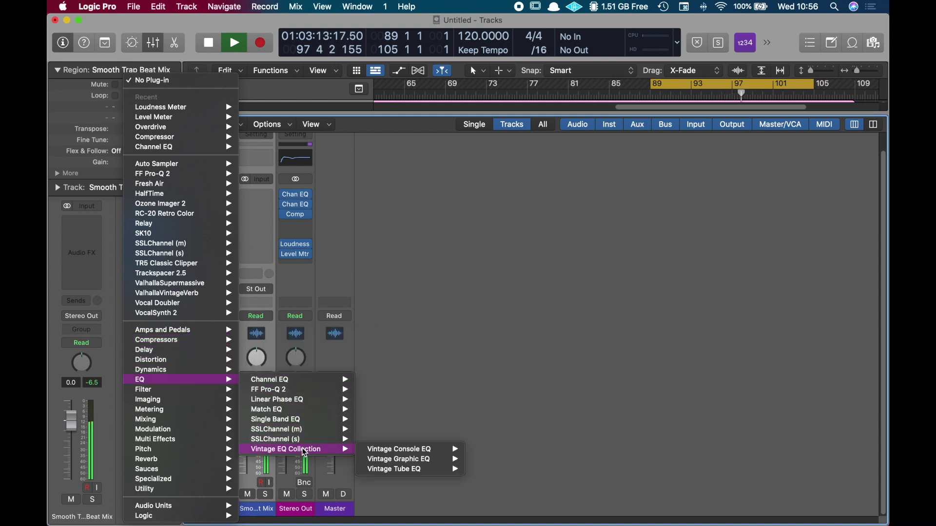
pyautogui.moveTo(430, 472)
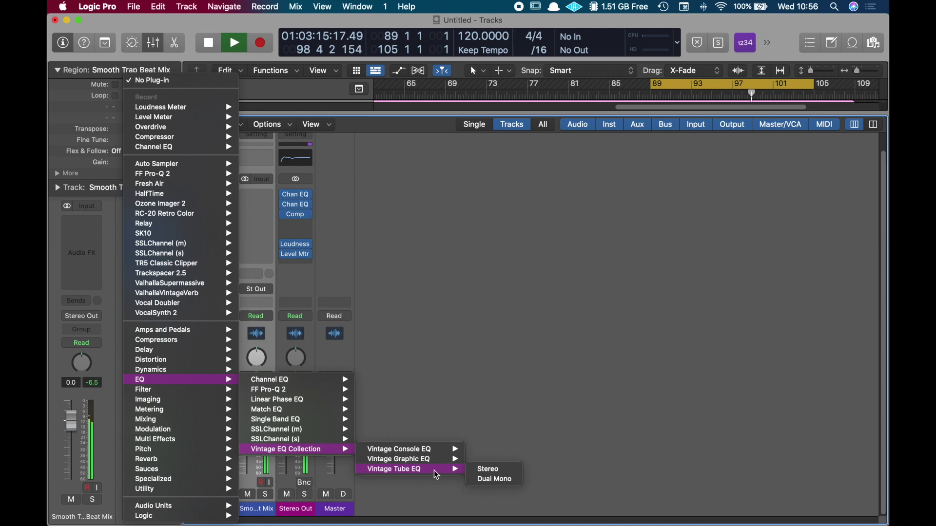
pyautogui.click(487, 468)
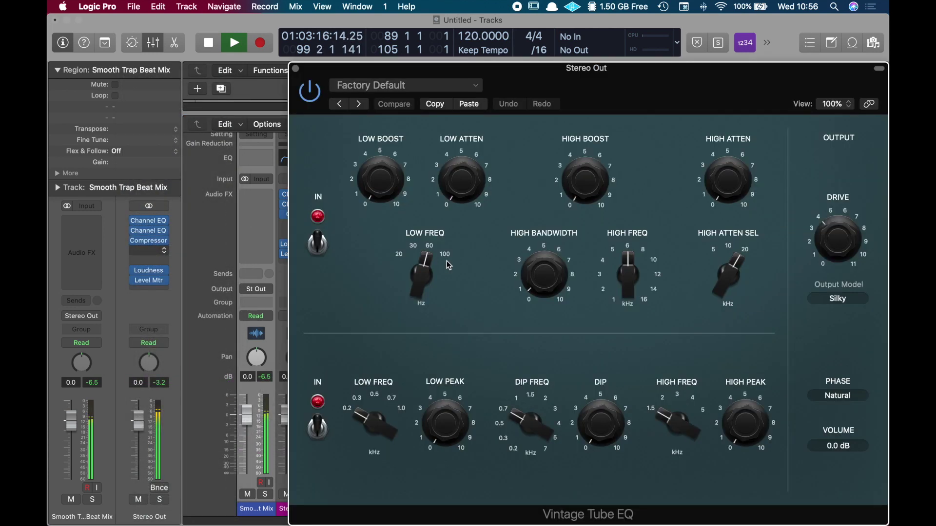
# Step: Load the Mix Bus > Enhanced Mix preset on the Vintage Tube EQ
pyautogui.moveTo(585, 86); pyautogui.dragTo(411, 55)
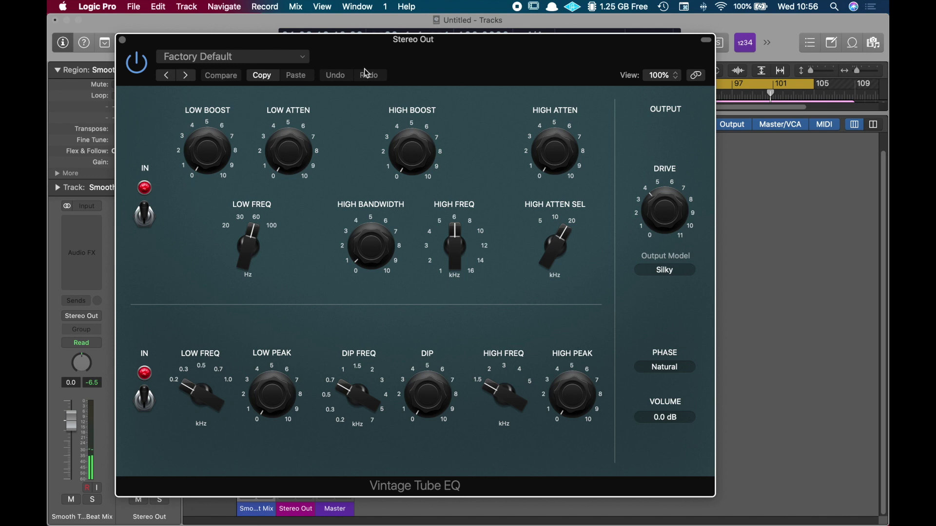
pyautogui.click(286, 58)
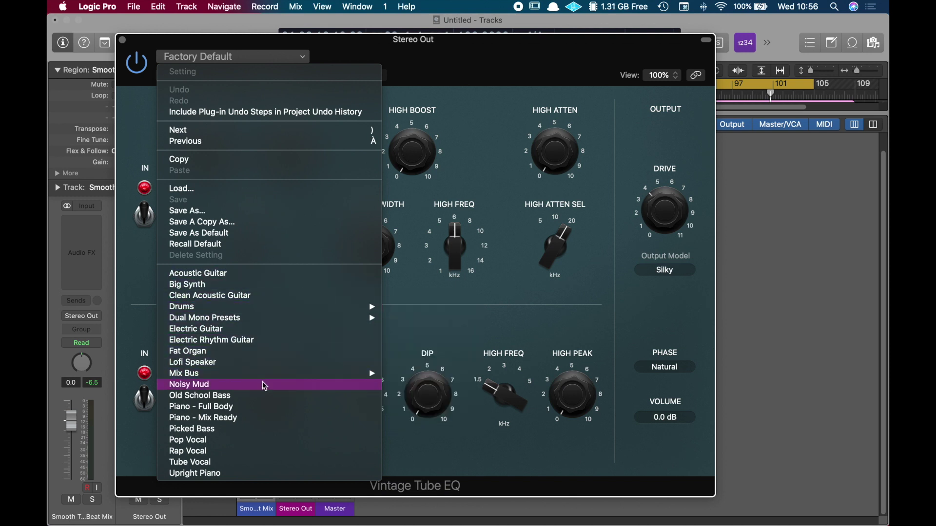
pyautogui.moveTo(265, 378)
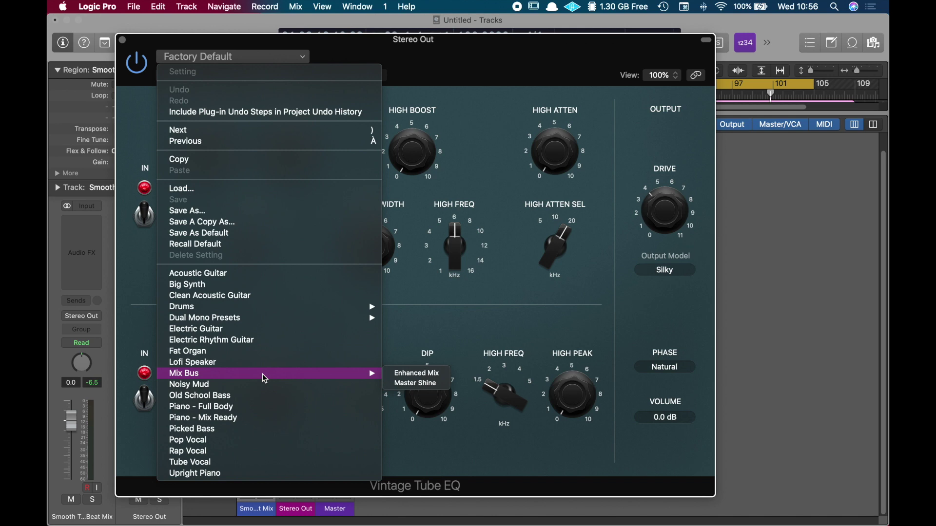
pyautogui.click(414, 373)
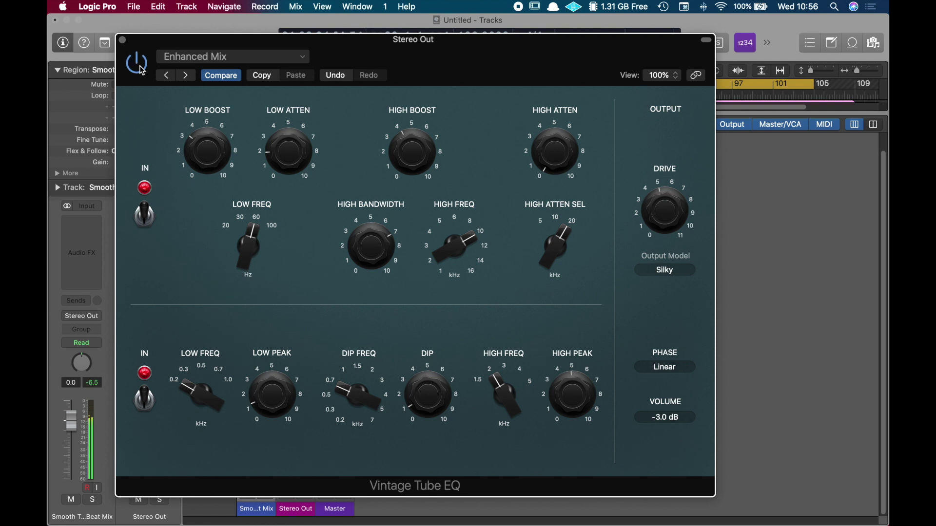
# Step: Lower Low Boost to about 1.7 and raise High Boost to about 6.7
pyautogui.moveTo(201, 149); pyautogui.dragTo(204, 177)
pyautogui.moveTo(410, 162)
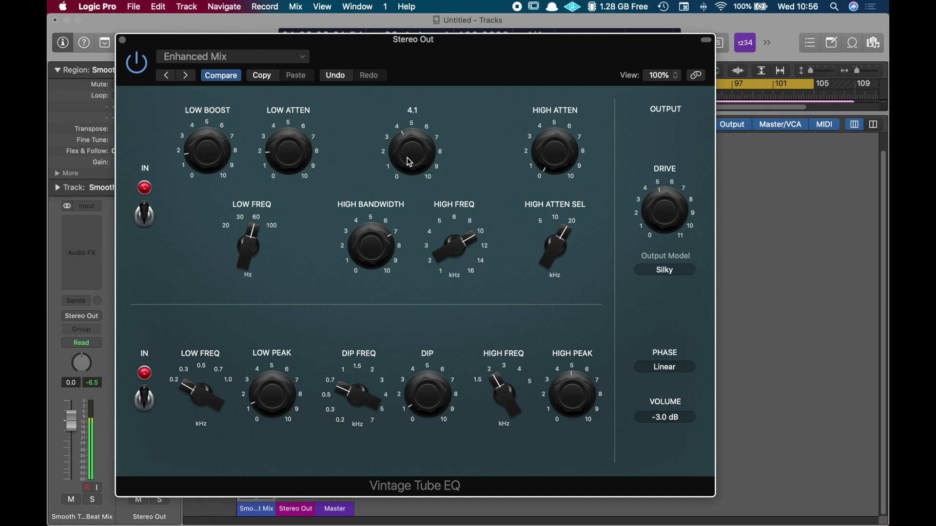
pyautogui.moveTo(400, 157); pyautogui.dragTo(398, 117)
# Step: Load Mix Bus > Master Shine, set Output Model to Smooth, and raise Drive to about 8.7
pyautogui.moveTo(492, 387)
pyautogui.click(292, 57)
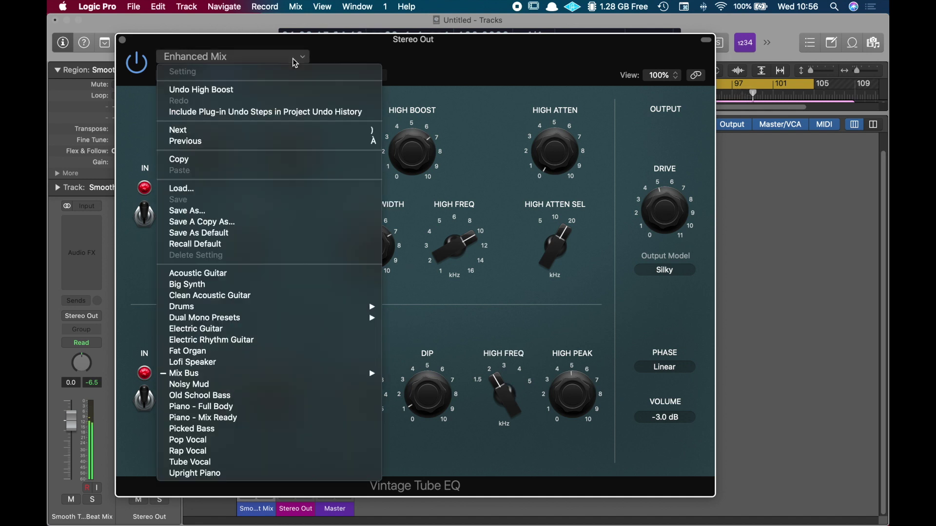
pyautogui.moveTo(268, 374)
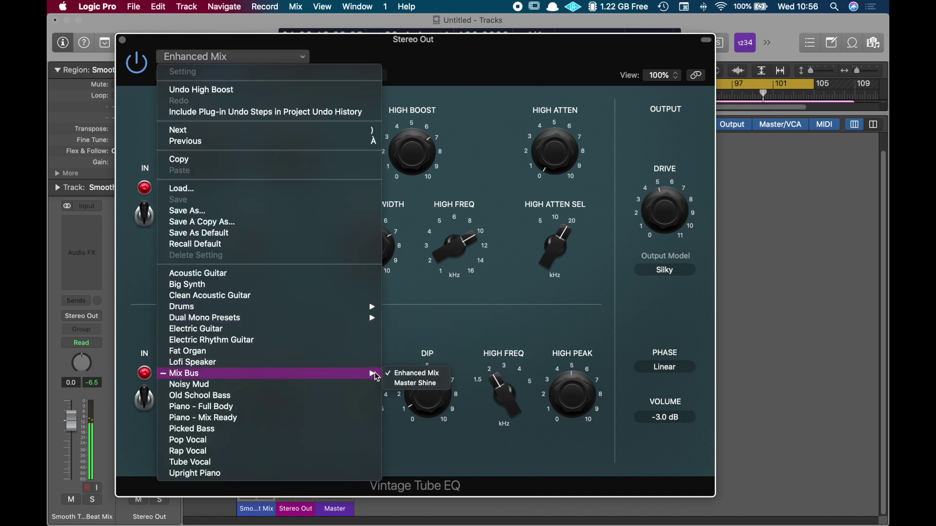
pyautogui.click(409, 384)
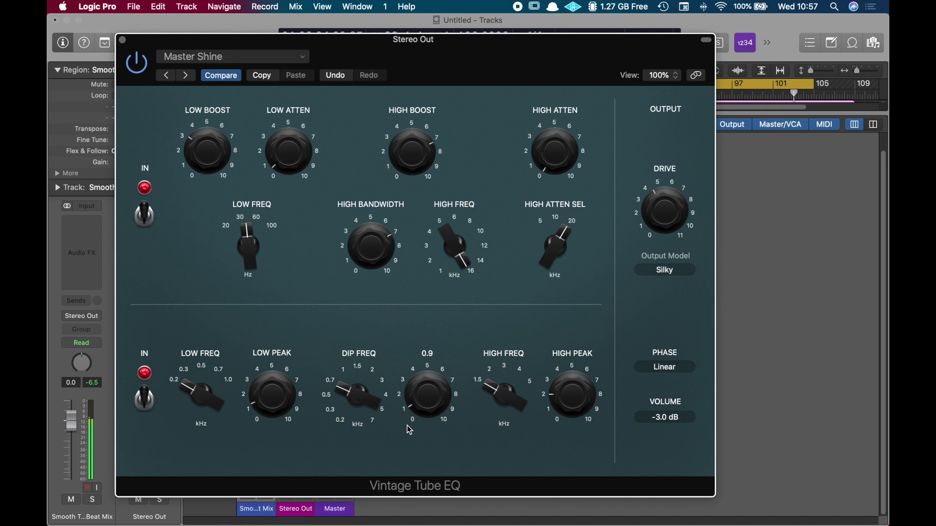
pyautogui.click(680, 269)
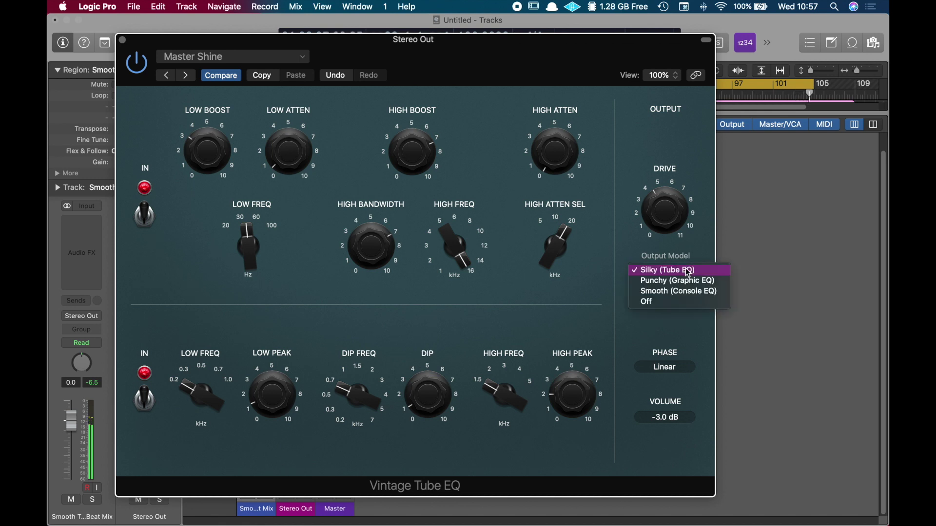
pyautogui.click(699, 292)
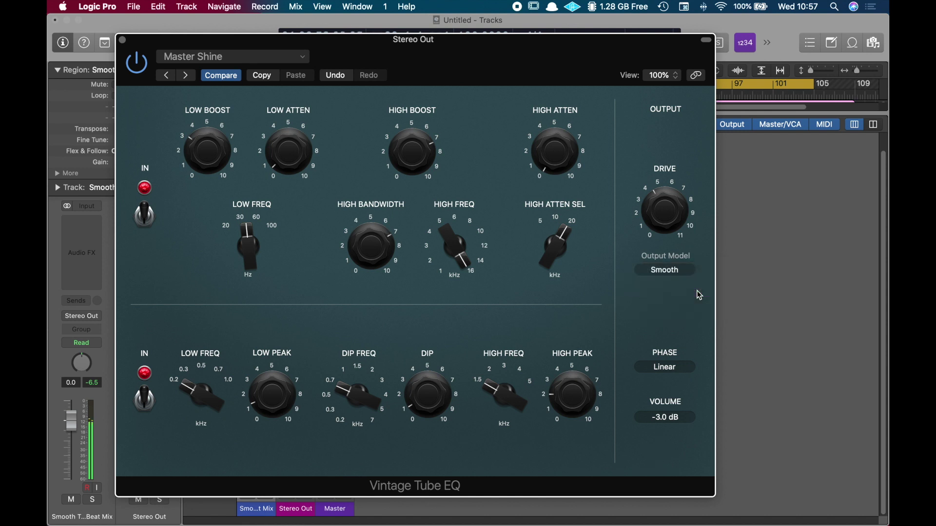
pyautogui.moveTo(666, 240); pyautogui.dragTo(659, 187)
# Step: Toggle the tube EQ bypass to compare, leaving it enabled
pyautogui.click(138, 72)
pyautogui.click(138, 72)
pyautogui.click(138, 72)
# Step: Lower the Channel EQ low-cut band's Q from 1.00 to 0.83
pyautogui.moveTo(240, 151)
pyautogui.click(123, 40)
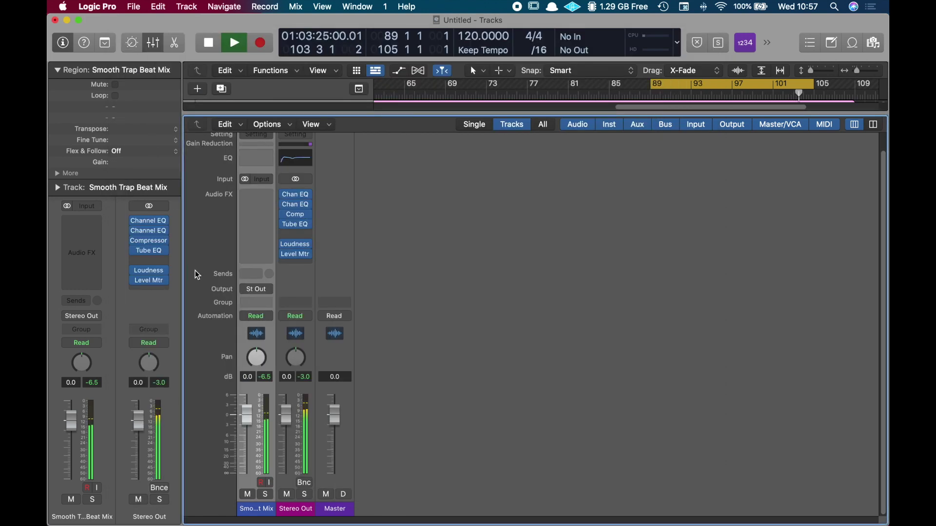
pyautogui.click(152, 224)
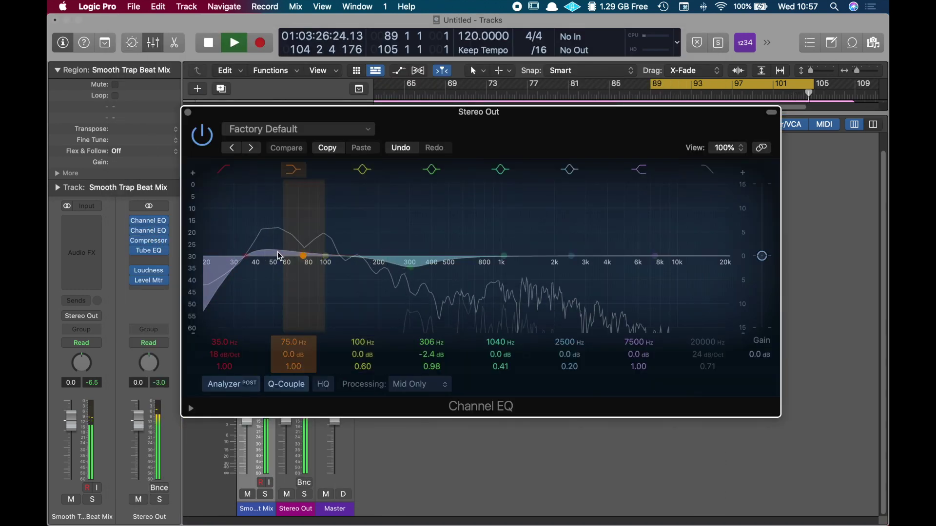
pyautogui.moveTo(244, 255); pyautogui.dragTo(245, 264)
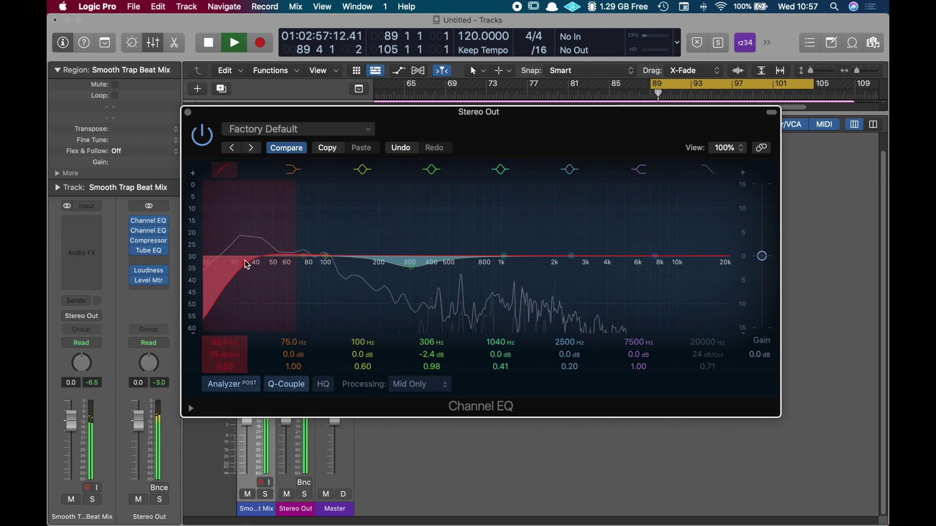
# Step: Nudge the Vintage Tube EQ's Low Boost up slightly, then close both plug-in windows
pyautogui.click(149, 252)
pyautogui.moveTo(196, 160)
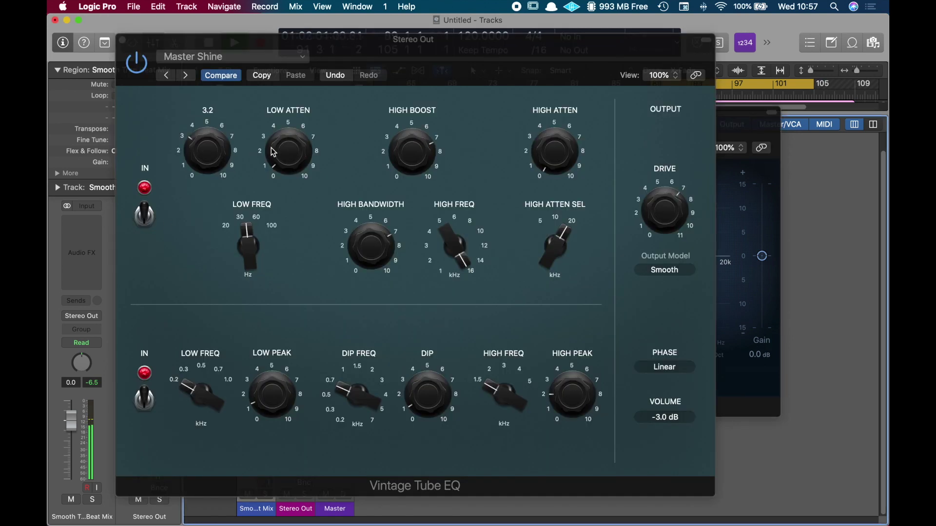
pyautogui.scroll(1, 194, 161)
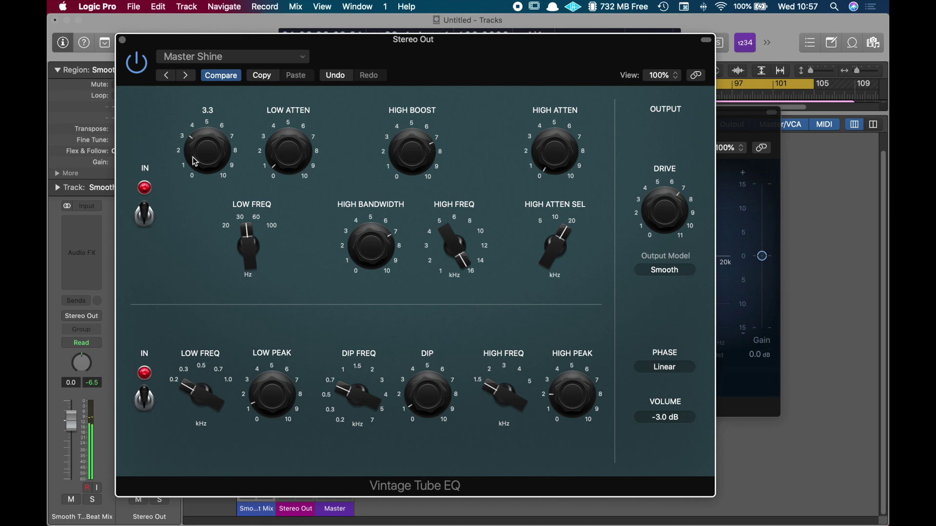
pyautogui.moveTo(171, 374)
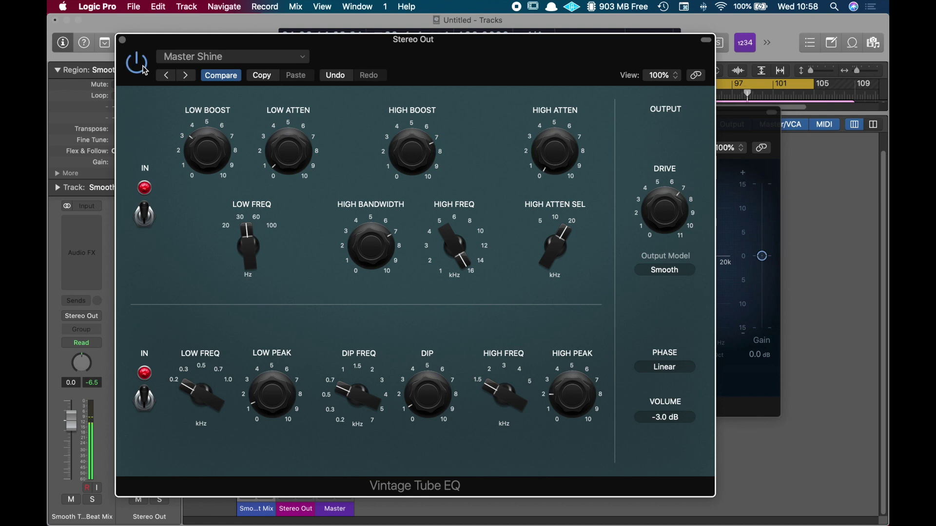
pyautogui.click(122, 40)
pyautogui.click(189, 112)
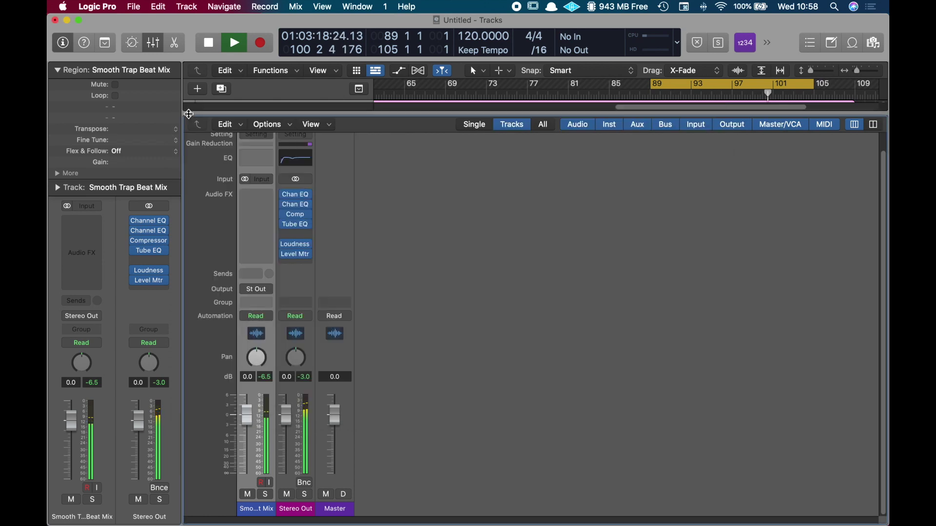
# Step: Insert a stereo Limiter from Dynamics after the Tube EQ on Stereo Out
pyautogui.click(166, 262)
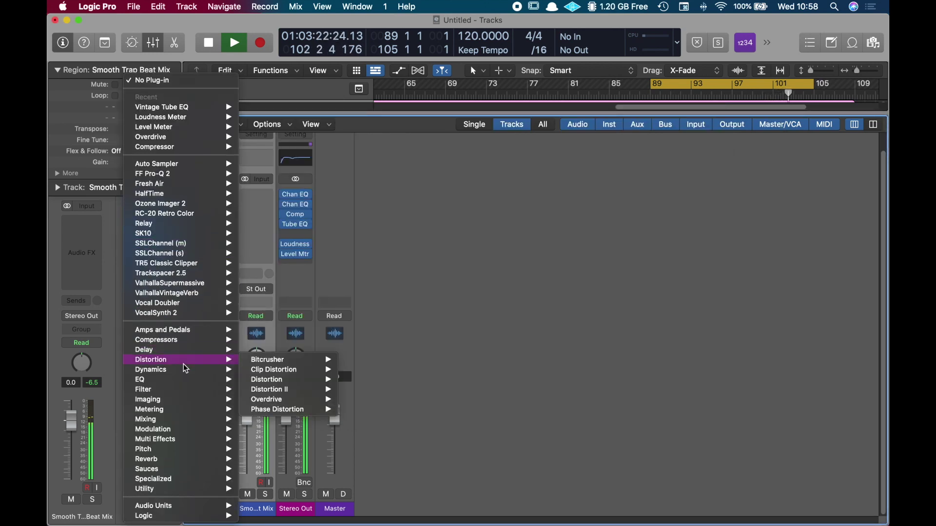
pyautogui.moveTo(276, 376)
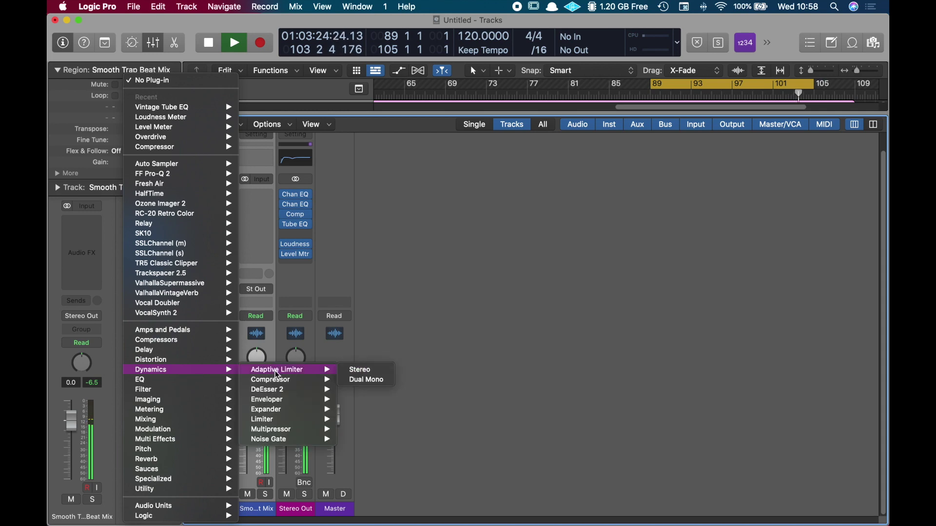
pyautogui.moveTo(282, 420)
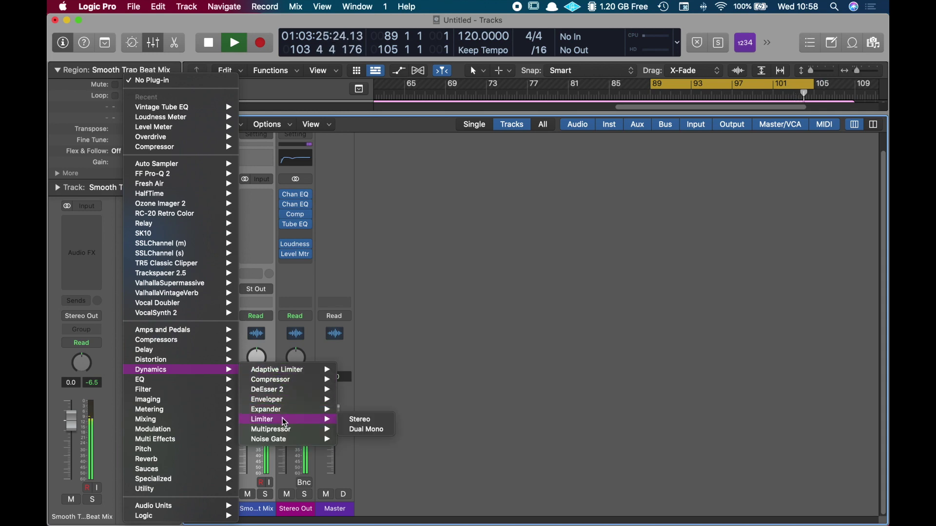
pyautogui.click(359, 419)
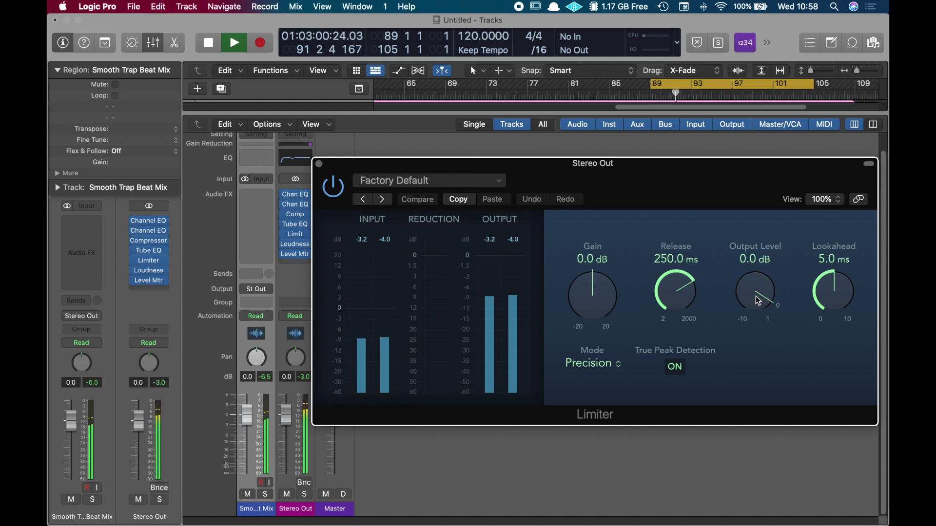
# Step: Set the Limiter's Output Level to -1.0 dB and Gain to +6.0 dB, then close it
pyautogui.moveTo(755, 296); pyautogui.dragTo(758, 316)
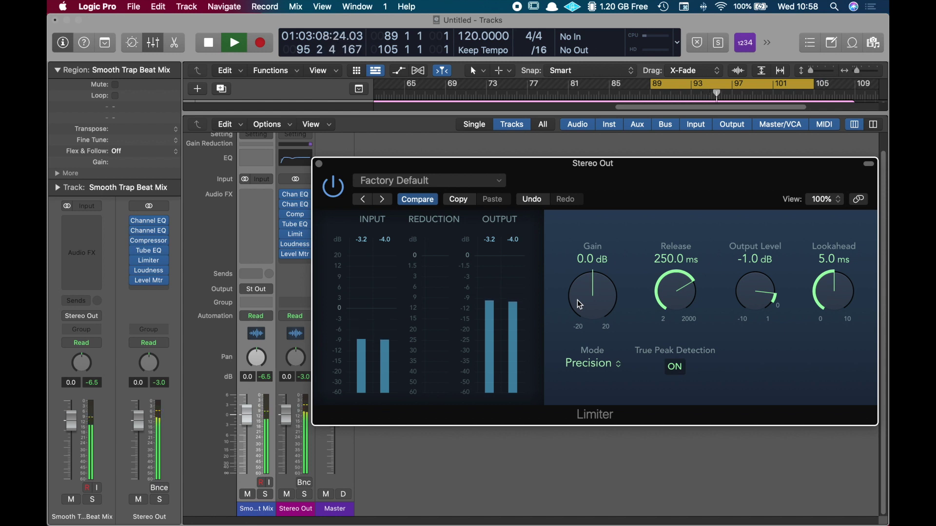
pyautogui.moveTo(577, 300); pyautogui.dragTo(577, 274)
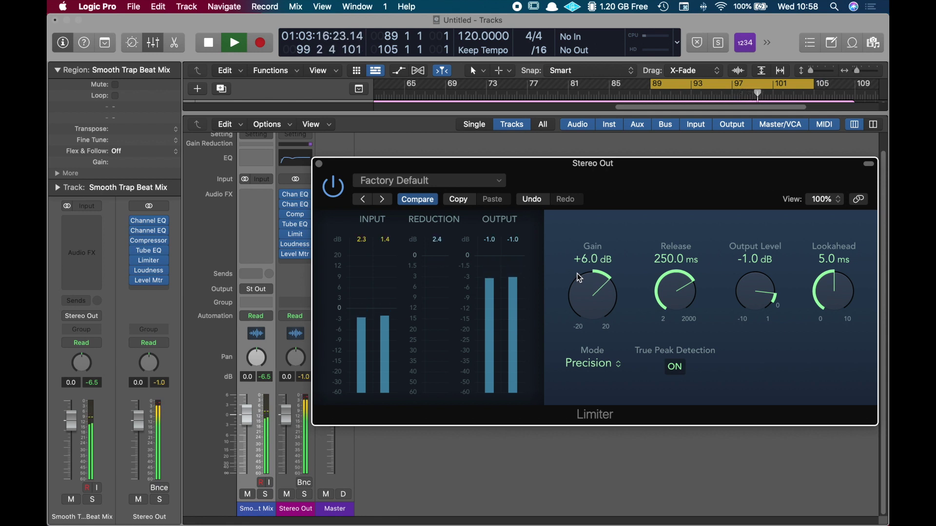
pyautogui.moveTo(594, 180); pyautogui.dragTo(335, 31)
pyautogui.click(406, 367)
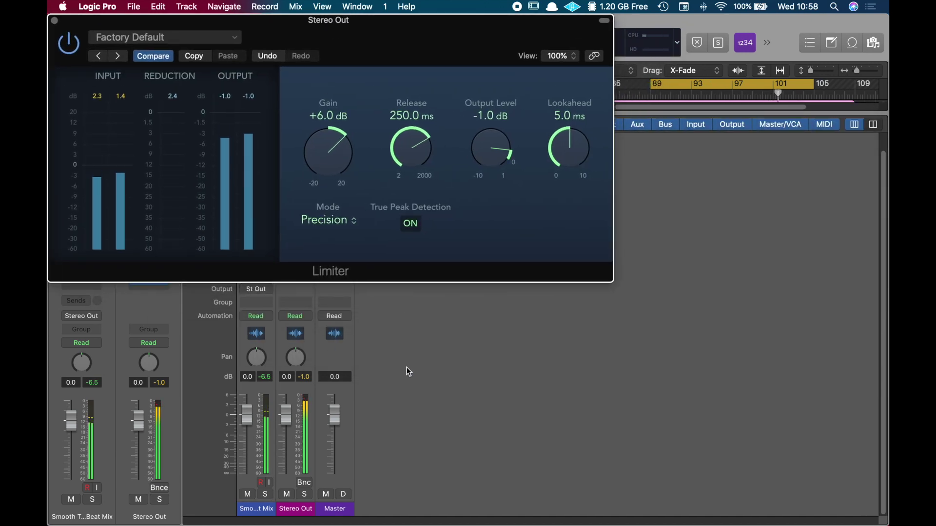
pyautogui.click(55, 21)
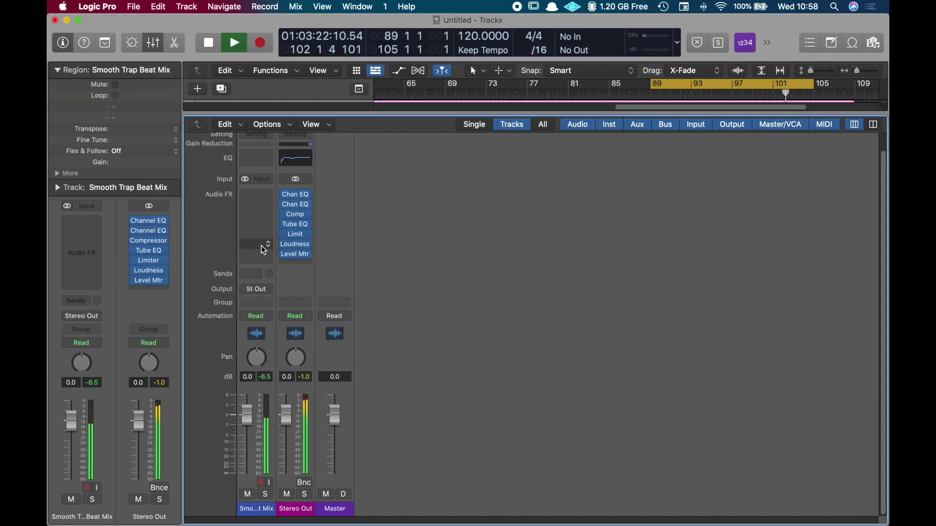
# Step: Reopen the Loudness and Level Meter windows and arrange them on the right
pyautogui.click(285, 254)
pyautogui.click(295, 254)
pyautogui.press('Escape')
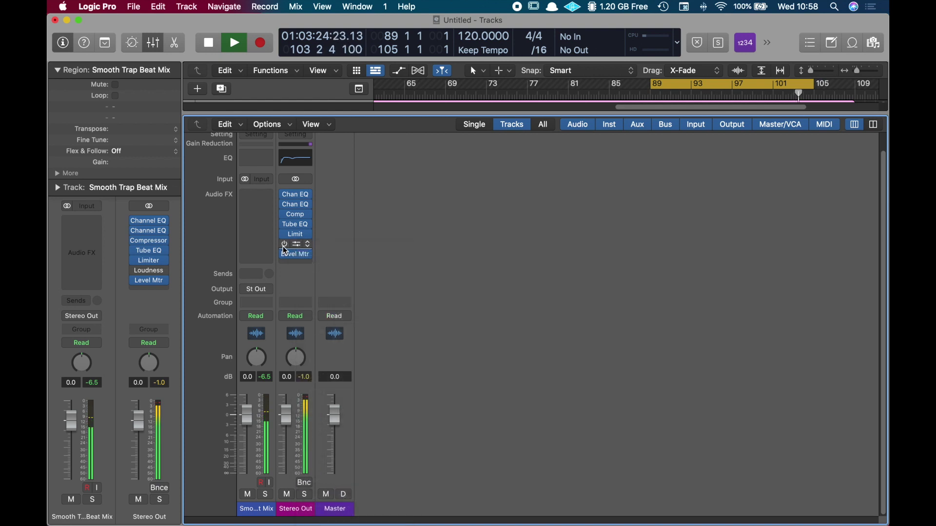
pyautogui.click(284, 244)
pyautogui.click(296, 245)
pyautogui.click(295, 254)
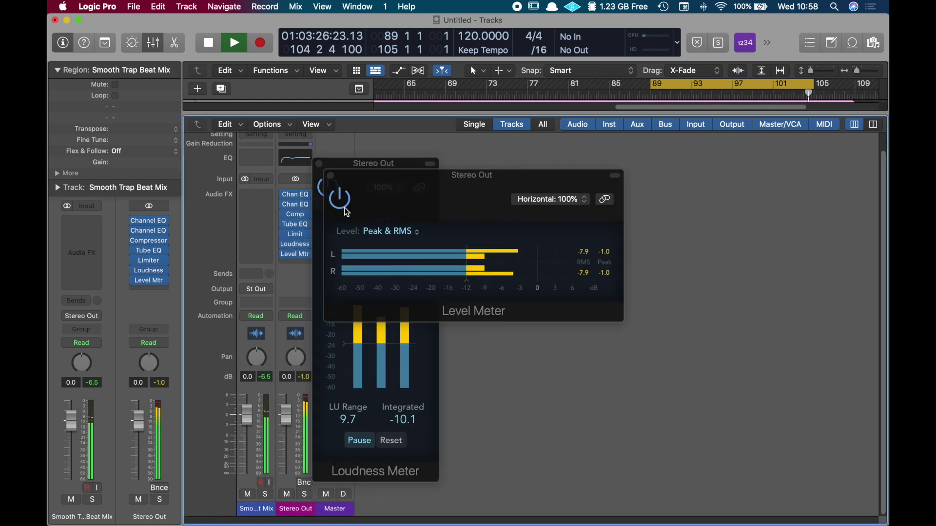
pyautogui.moveTo(386, 176); pyautogui.dragTo(664, 46)
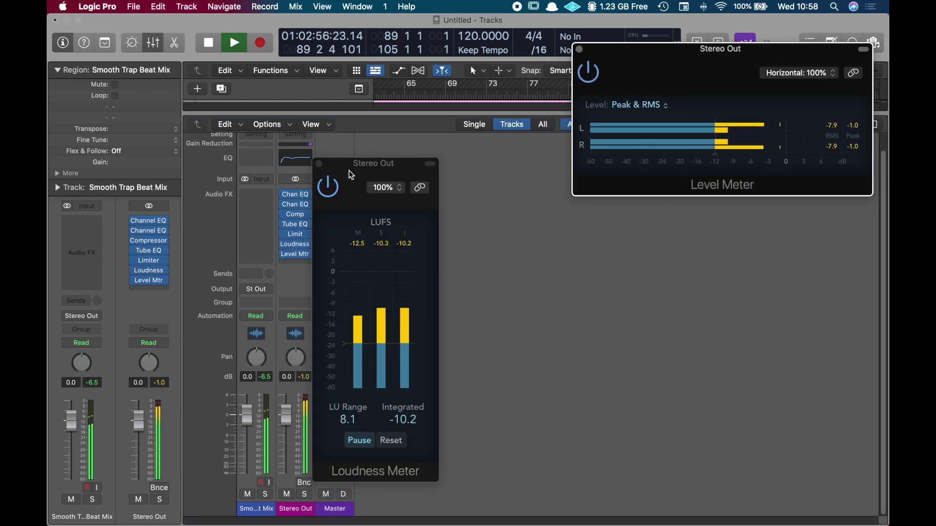
pyautogui.moveTo(363, 166); pyautogui.dragTo(787, 185)
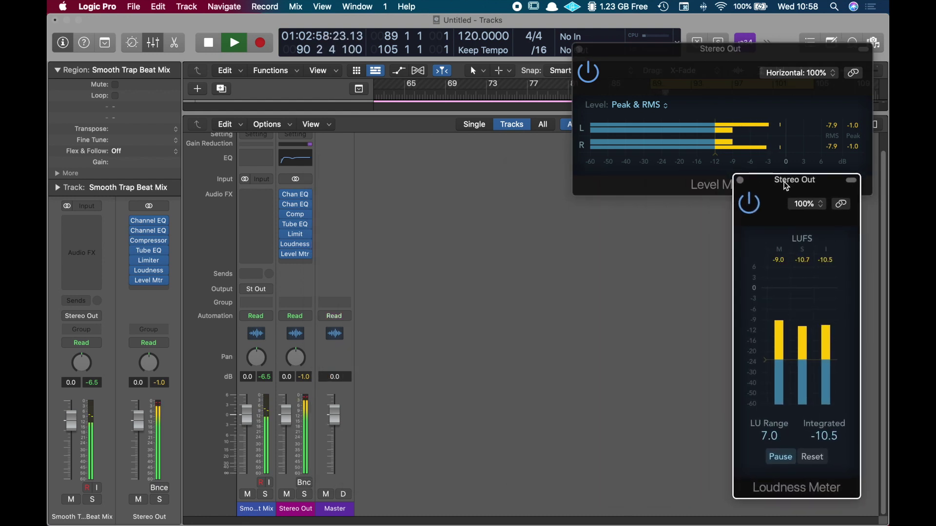
# Step: Open the Limiter and place its window beside the meters, reading -10.1 LUFS integrated
pyautogui.click(297, 235)
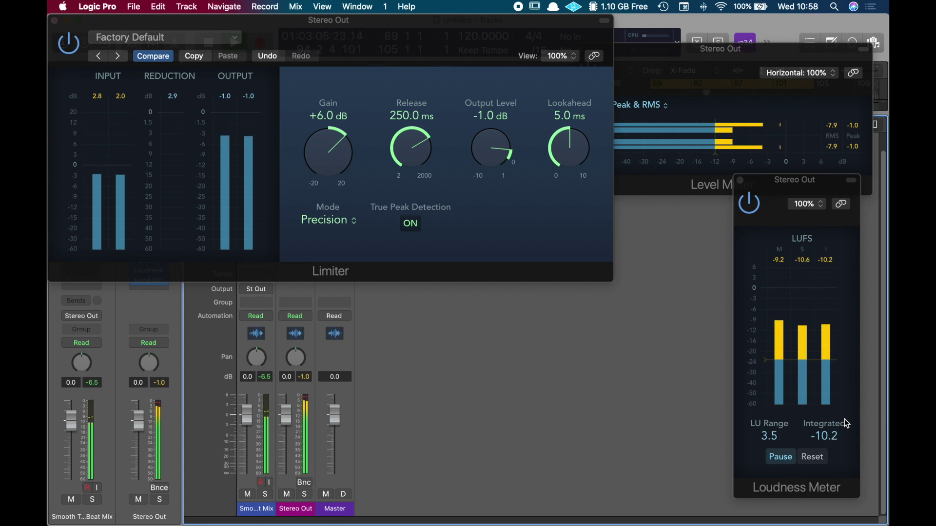
pyautogui.click(723, 58)
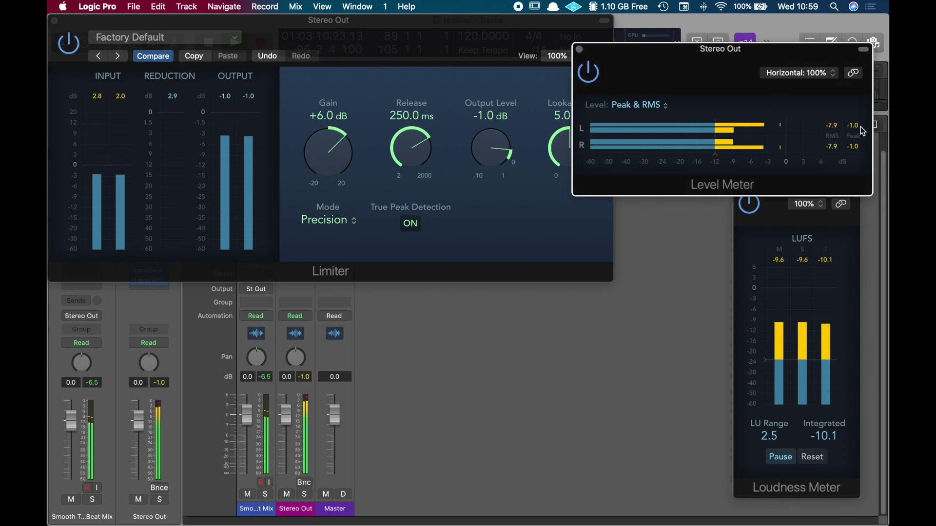
pyautogui.click(429, 27)
pyautogui.moveTo(428, 28); pyautogui.dragTo(431, 139)
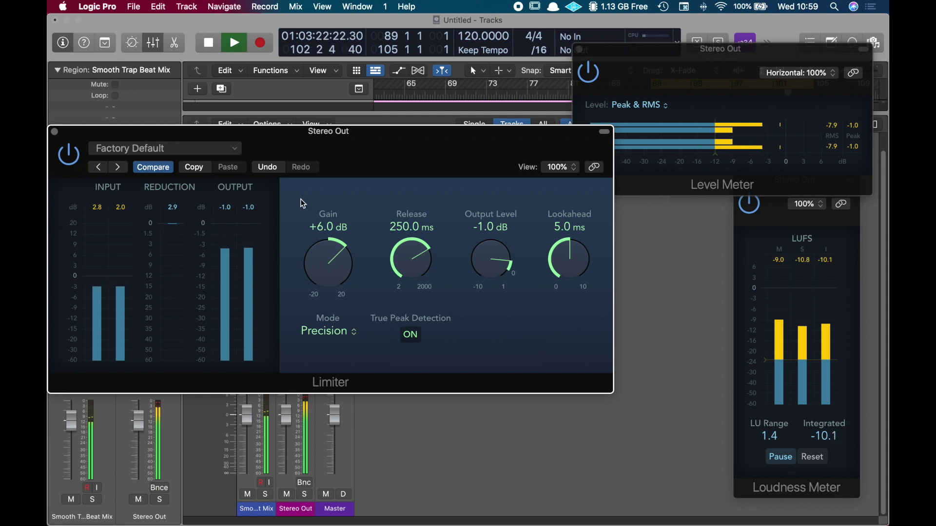
pyautogui.moveTo(396, 140); pyautogui.dragTo(414, 212)
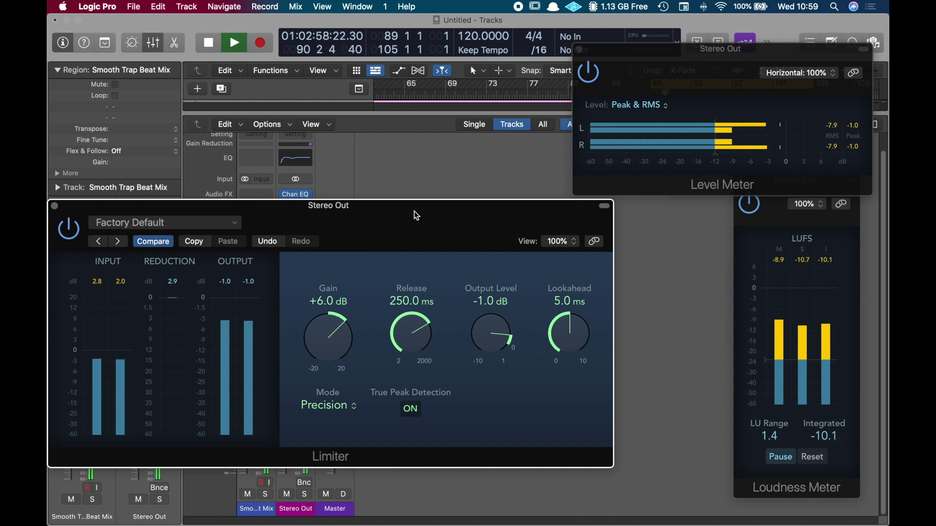
# Step: Close the Limiter and bypass the Stereo Out EQs, compressor and limiter
pyautogui.click(54, 206)
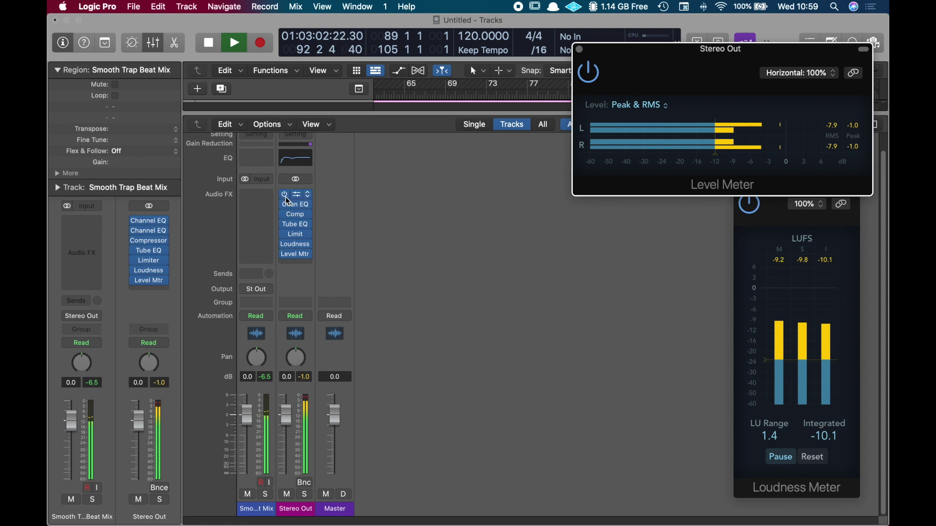
pyautogui.moveTo(285, 196)
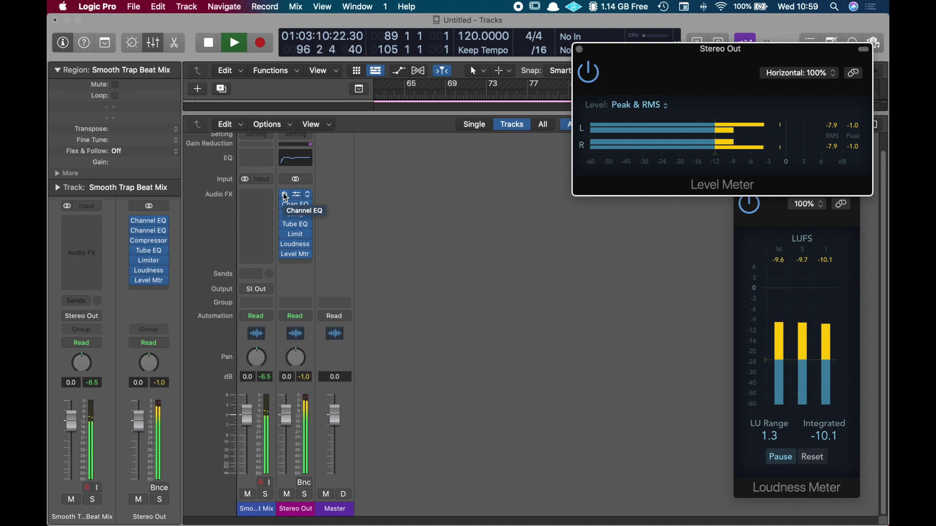
pyautogui.moveTo(285, 195); pyautogui.dragTo(288, 239)
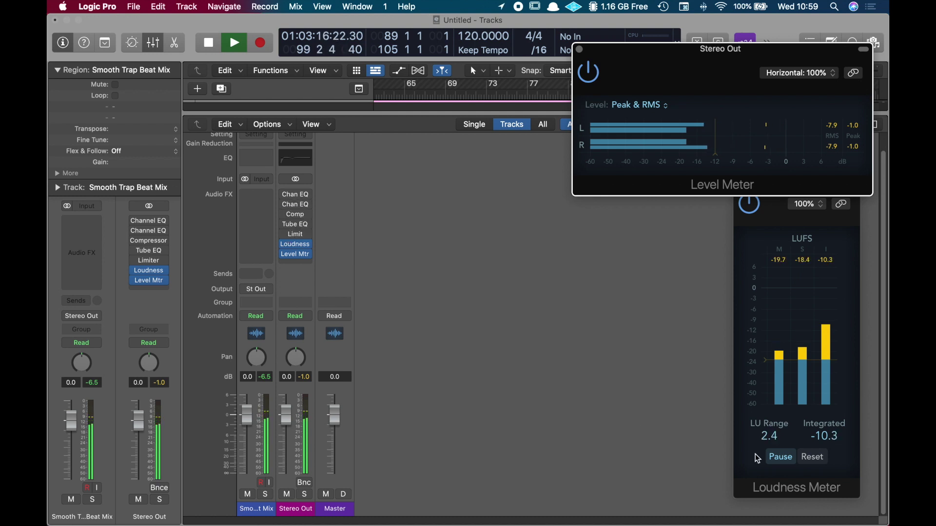
# Step: Reset the Loudness Meter, re-enable all Stereo Out plugins, stop playback, and reopen the first Channel EQ
pyautogui.click(810, 459)
pyautogui.click(812, 457)
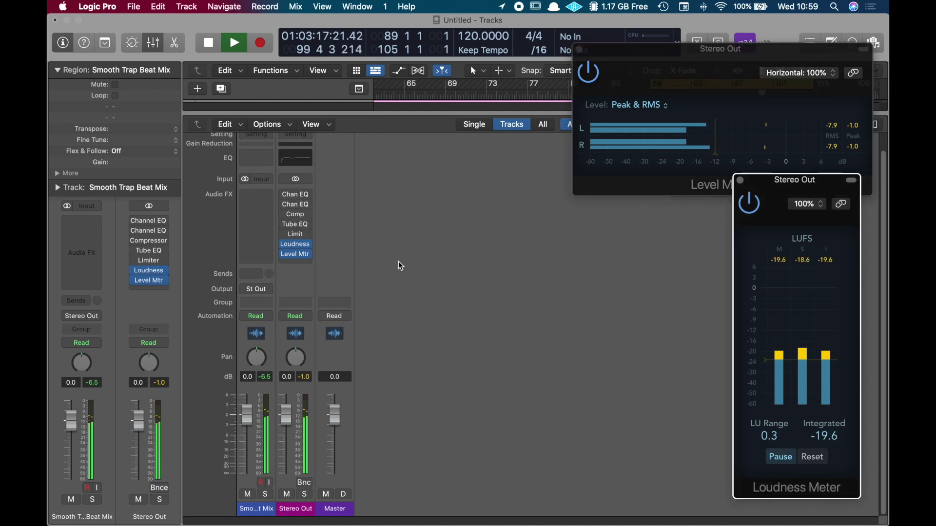
pyautogui.keyDown('shift'); pyautogui.click(287, 195); pyautogui.keyUp('shift')
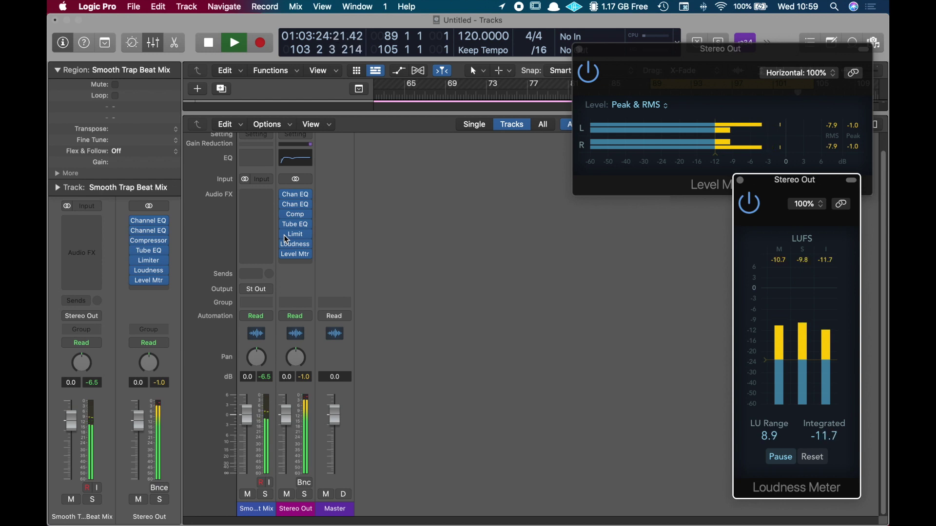
pyautogui.moveTo(294, 237)
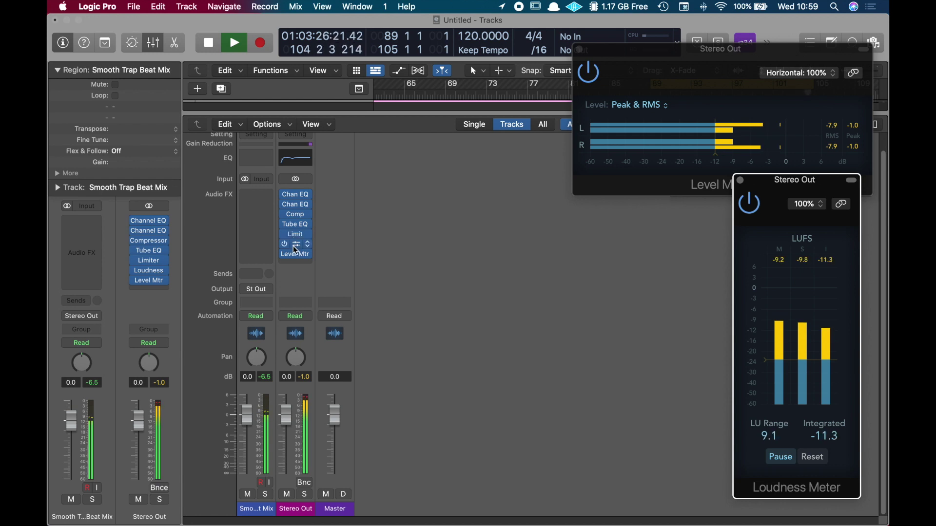
pyautogui.press('space')
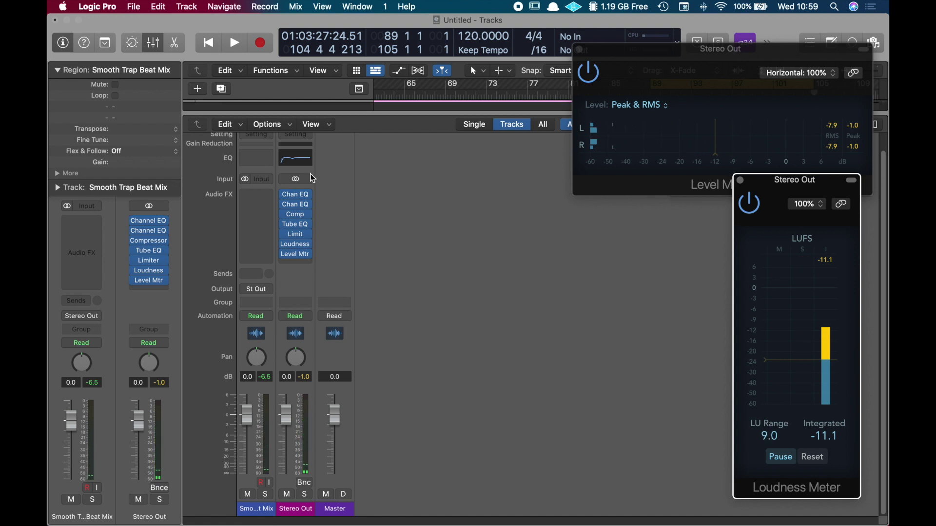
pyautogui.click(299, 198)
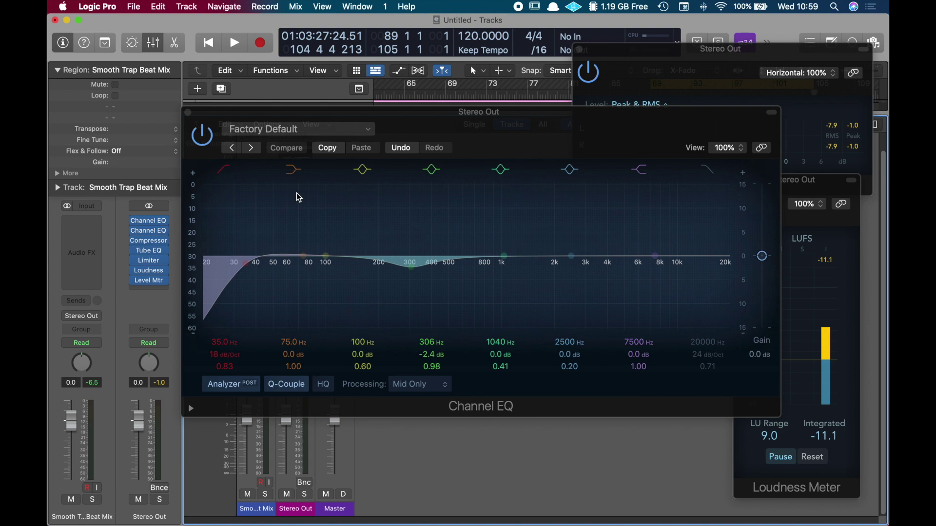
# Step: Move the first Channel EQ window aside, then review and close both Stereo Out Channel EQs
pyautogui.moveTo(460, 128); pyautogui.dragTo(334, 38)
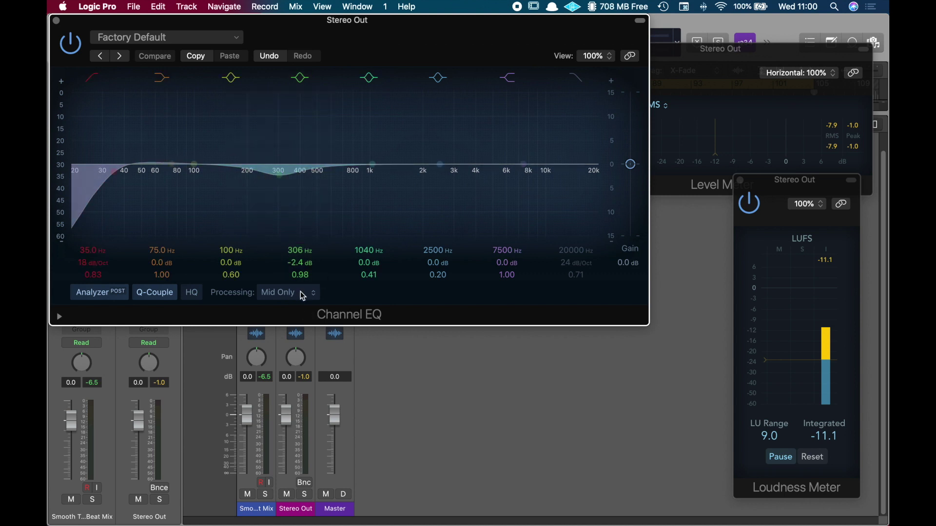
pyautogui.click(56, 21)
pyautogui.click(295, 206)
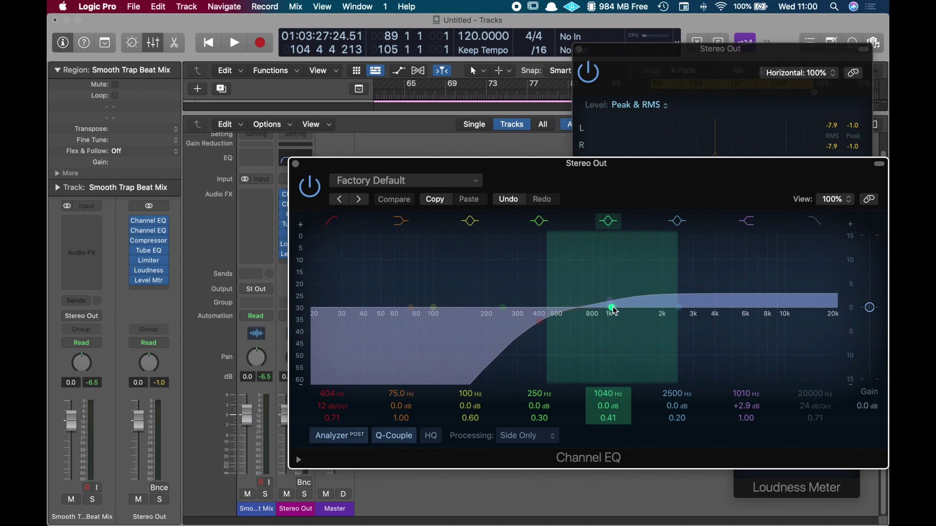
pyautogui.click(295, 164)
# Step: Review the Compressor settings, then open the Limiter and move it up to reveal the faders
pyautogui.moveTo(163, 252)
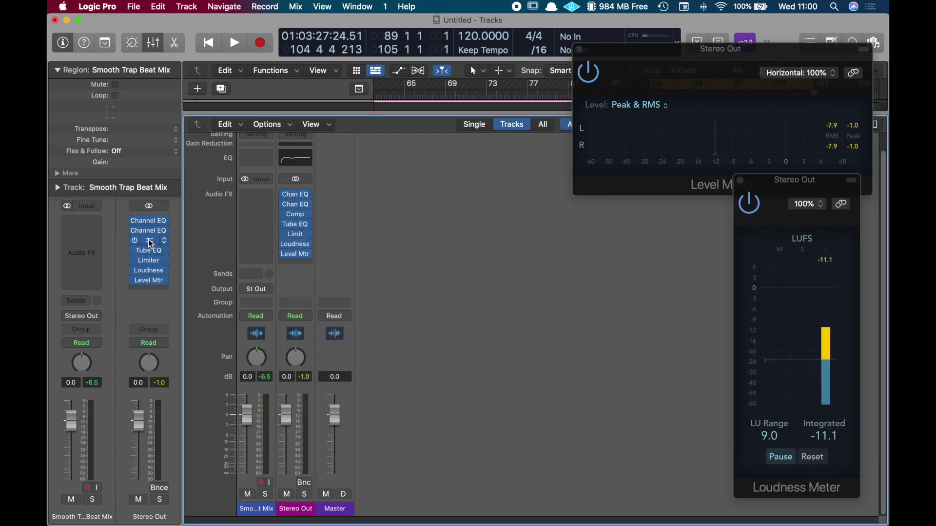
pyautogui.click(148, 238)
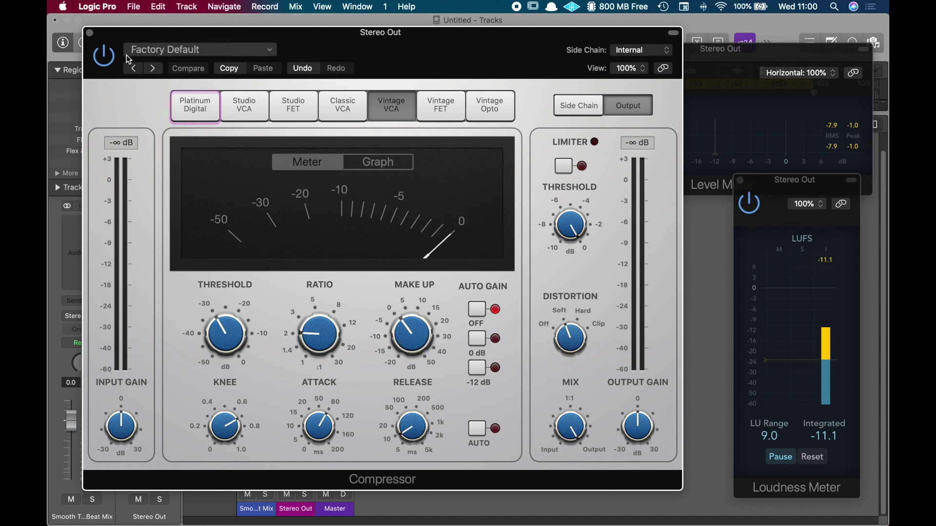
pyautogui.click(89, 32)
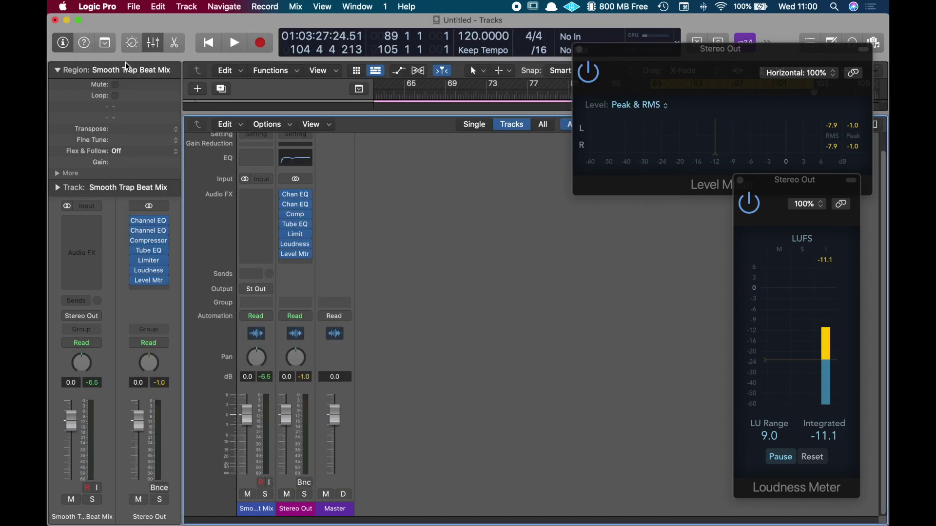
pyautogui.click(296, 234)
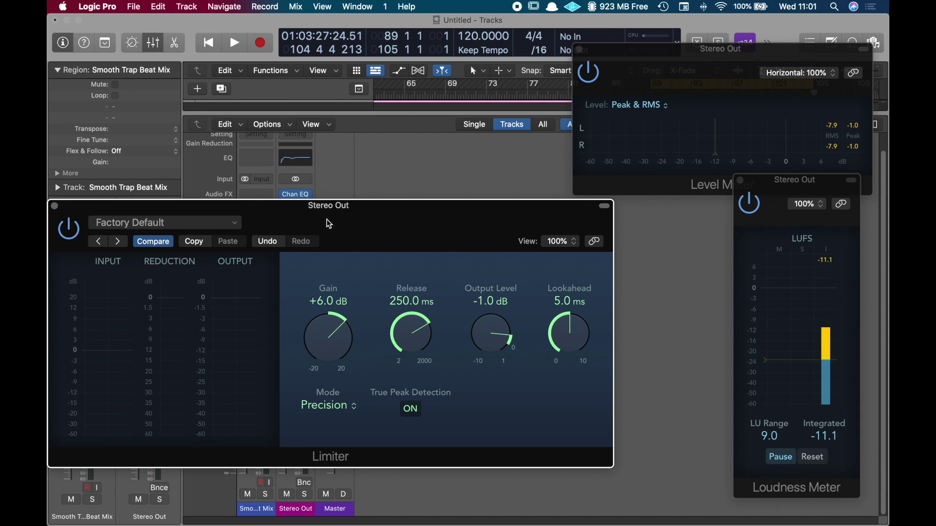
pyautogui.moveTo(329, 223); pyautogui.dragTo(343, 159)
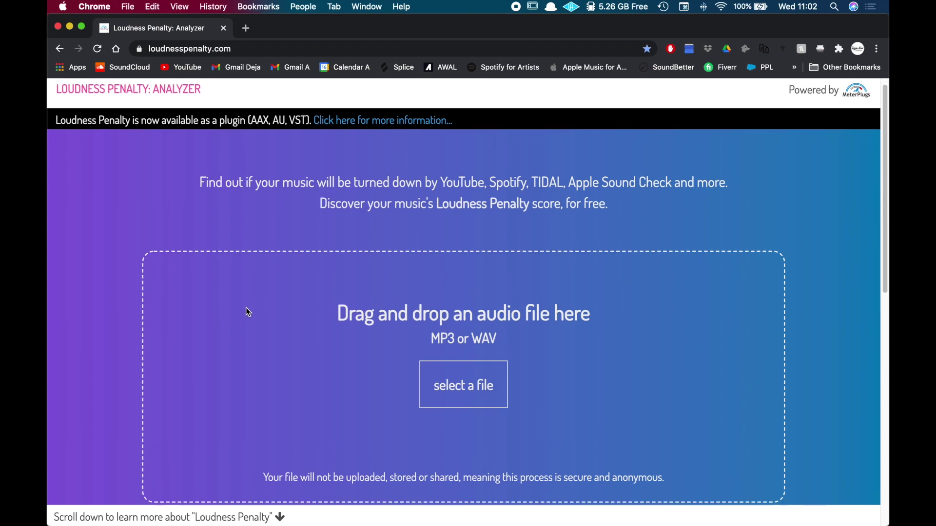
pyautogui.scroll(-5, 247, 310)
pyautogui.scroll(2, 246, 308)
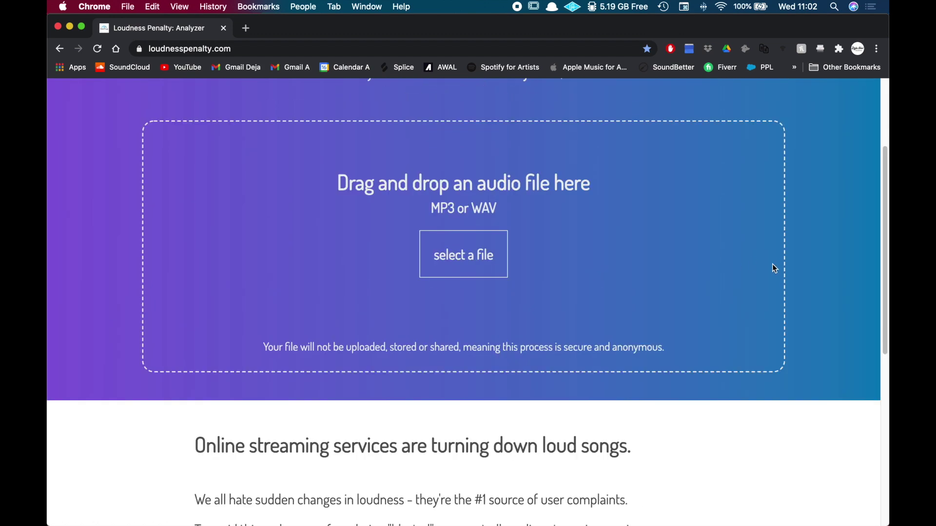
pyautogui.scroll(-3, 652, 297)
pyautogui.scroll(-5, 653, 299)
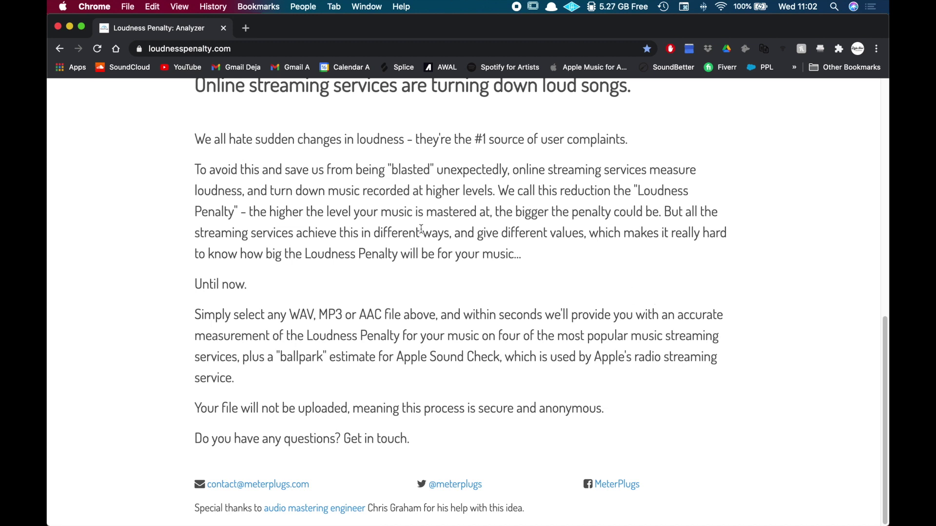
pyautogui.scroll(2, 405, 232)
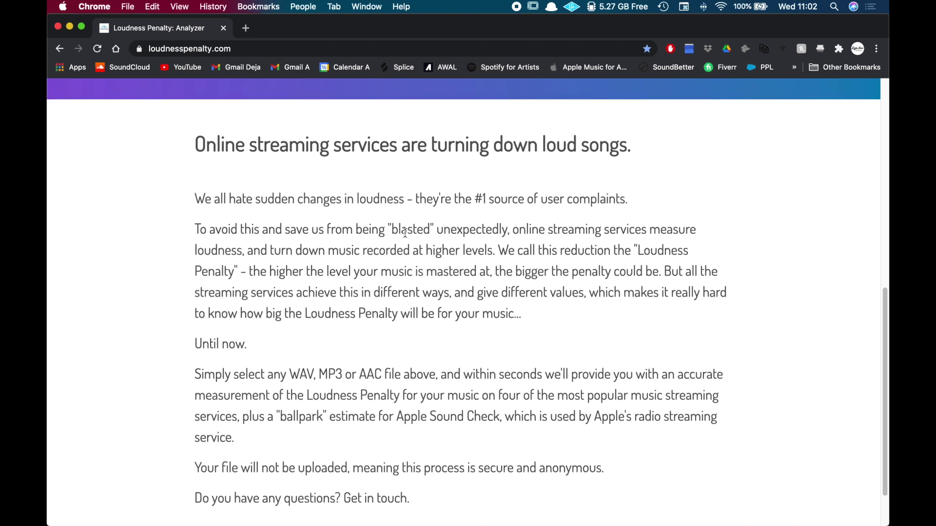
pyautogui.scroll(1, 405, 232)
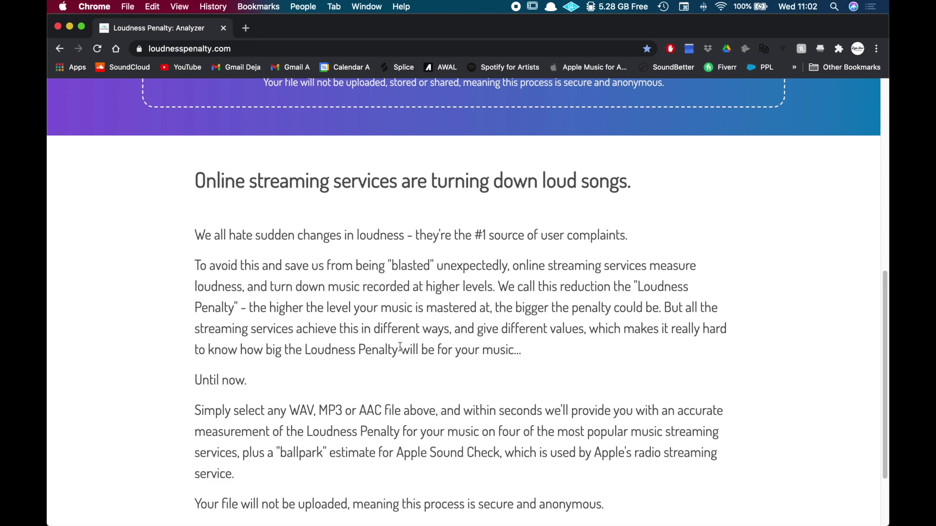
pyautogui.scroll(10, 400, 346)
pyautogui.scroll(-3, 464, 243)
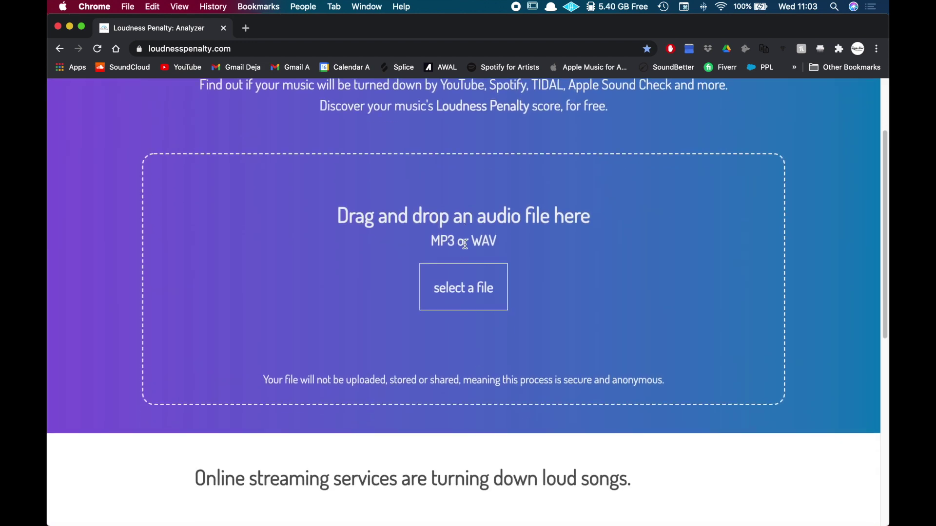
pyautogui.scroll(3, 464, 244)
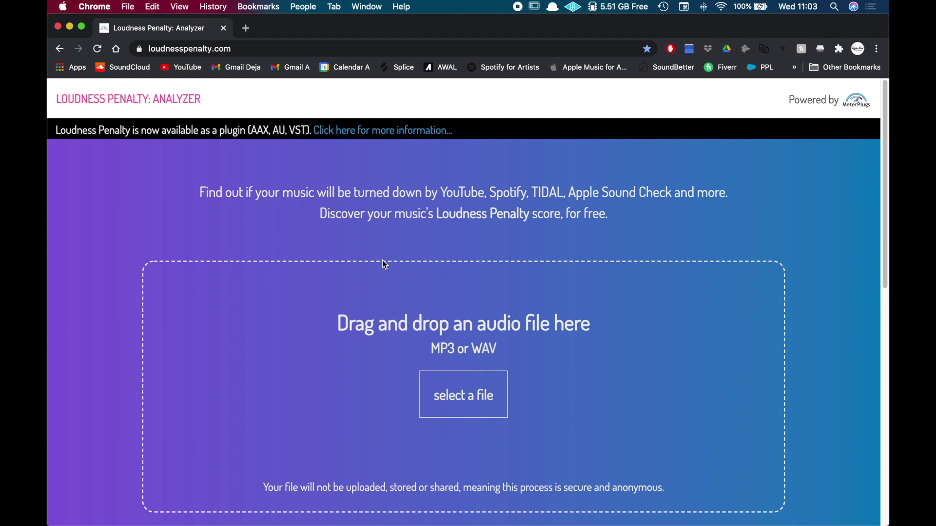
pyautogui.hotkey('ctrl', 'Up')
# Step: Bring the Logic Pro project window back in front of the browser
pyautogui.click(557, 154)
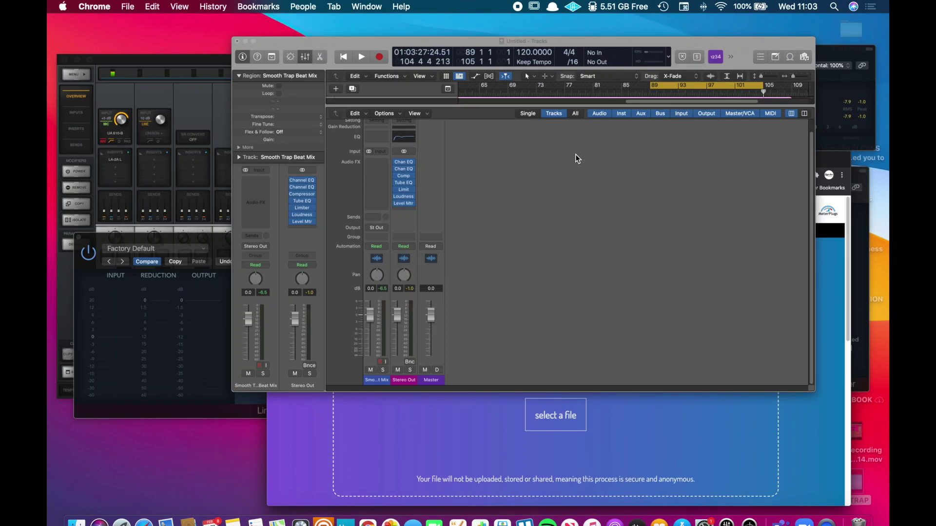